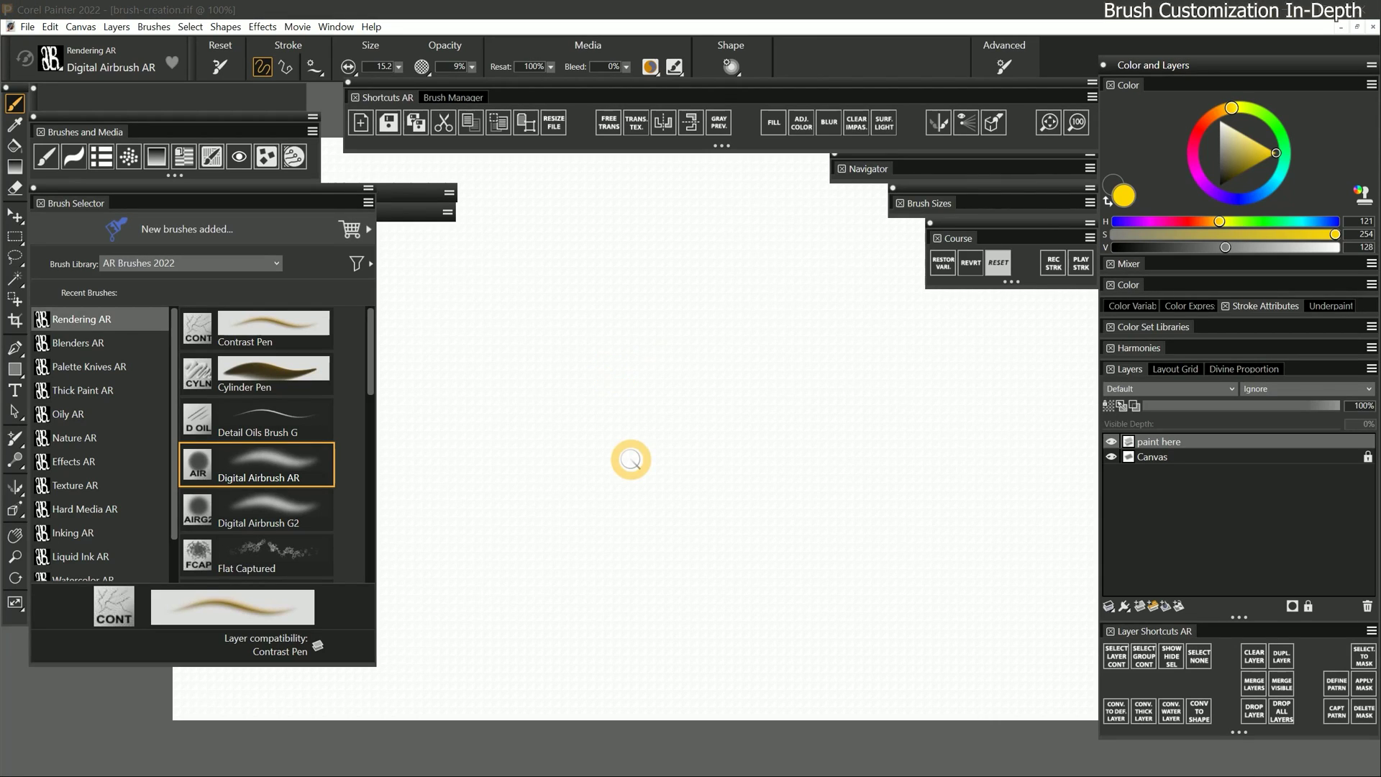
Show the advanced brush controls and set the Digital Airbrush AR dab spacing to 32%
{"action": "left_click", "coordinate": [1005, 68]}
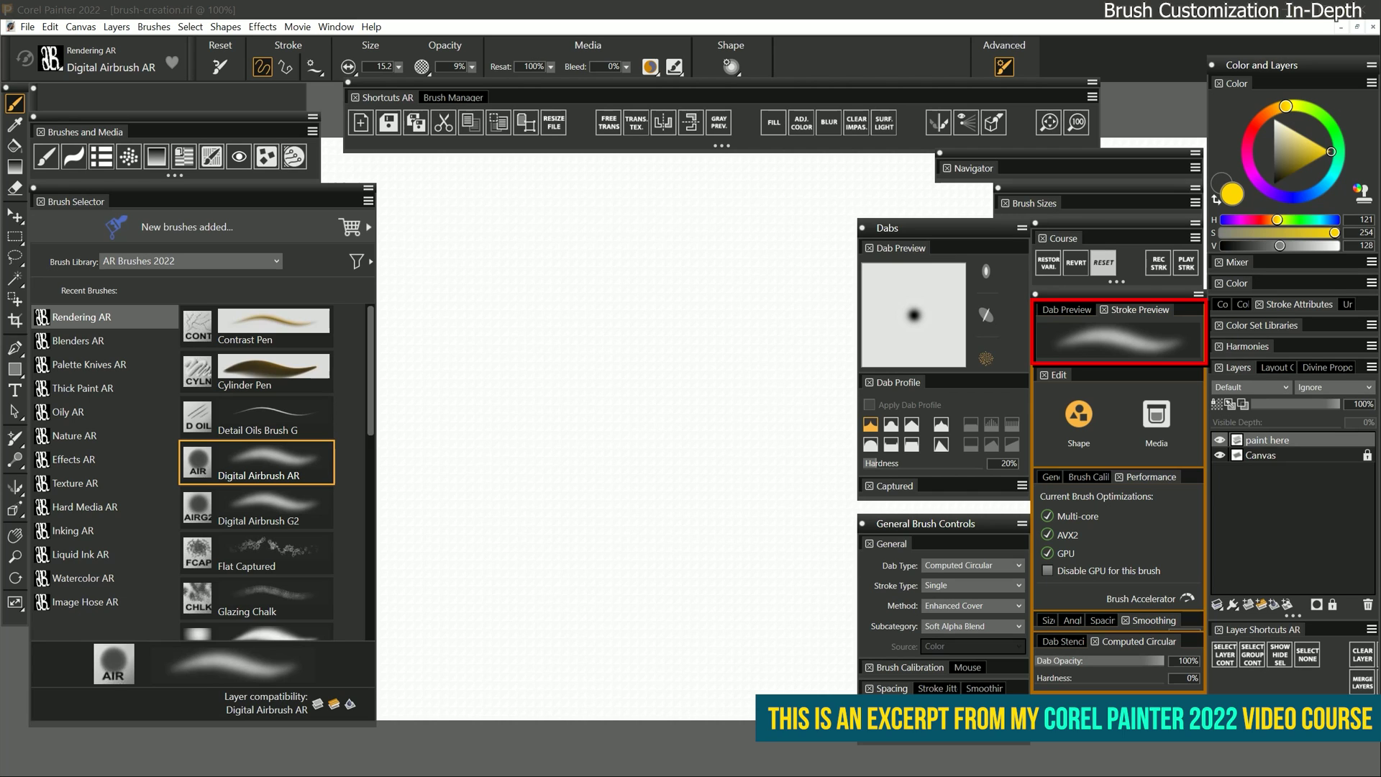
{"action": "left_click", "coordinate": [1151, 477]}
{"action": "left_click", "coordinate": [1121, 568]}
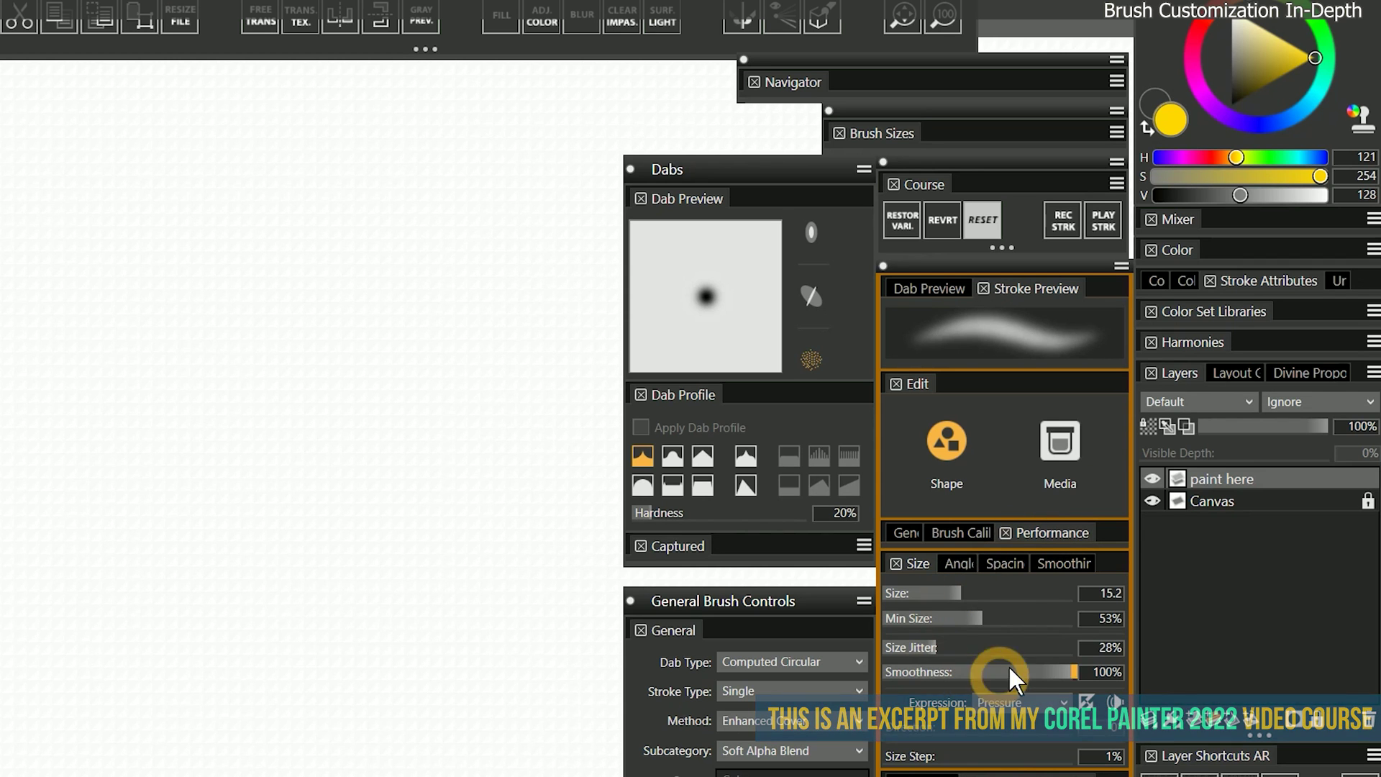
{"action": "left_click", "coordinate": [1007, 563]}
{"action": "mouse_move", "coordinate": [942, 589]}
{"action": "left_mouse_down"}
{"action": "mouse_move", "coordinate": [1054, 586]}
{"action": "mouse_move", "coordinate": [912, 590]}
{"action": "left_mouse_up"}
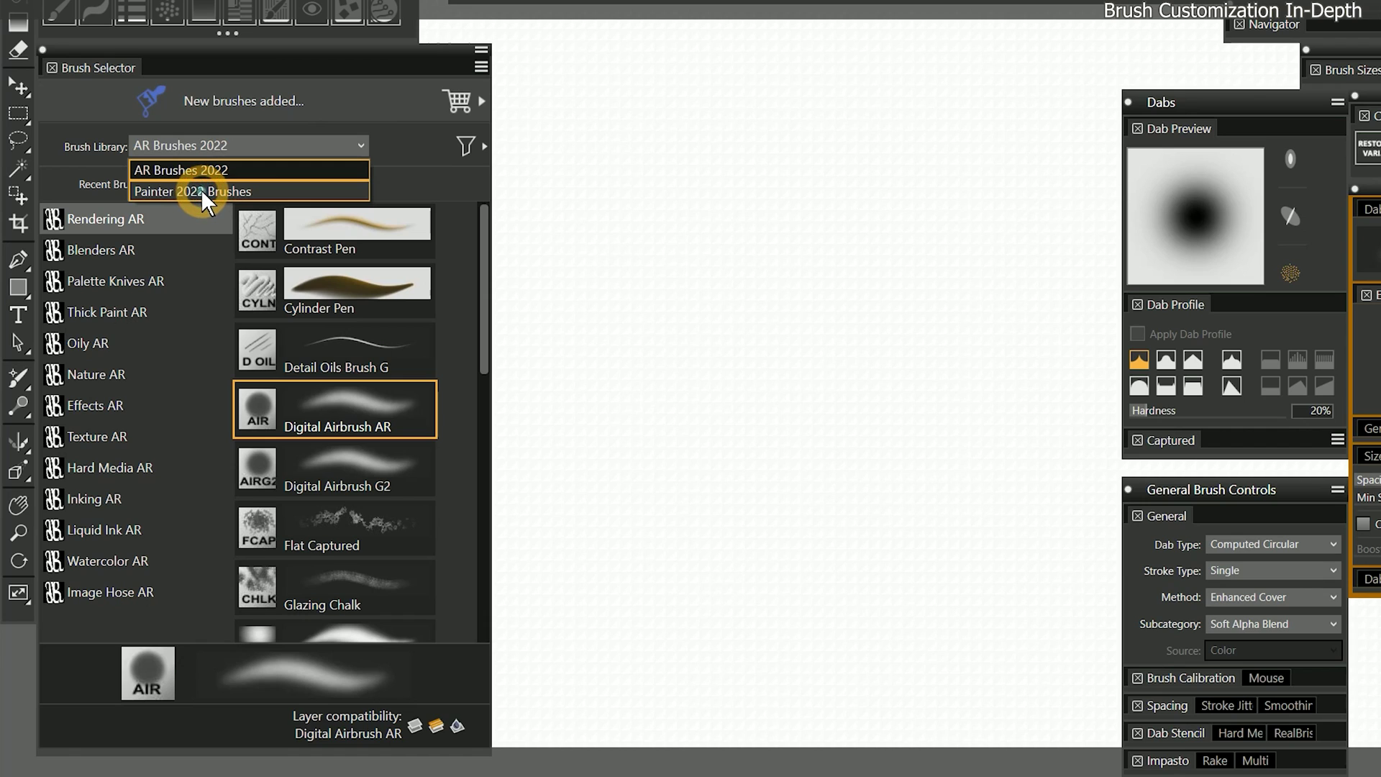
Load Oils: Real Wet > Grainy Flow Map from Painter 2022 Brushes at size 81.8
{"action": "left_click", "coordinate": [204, 193]}
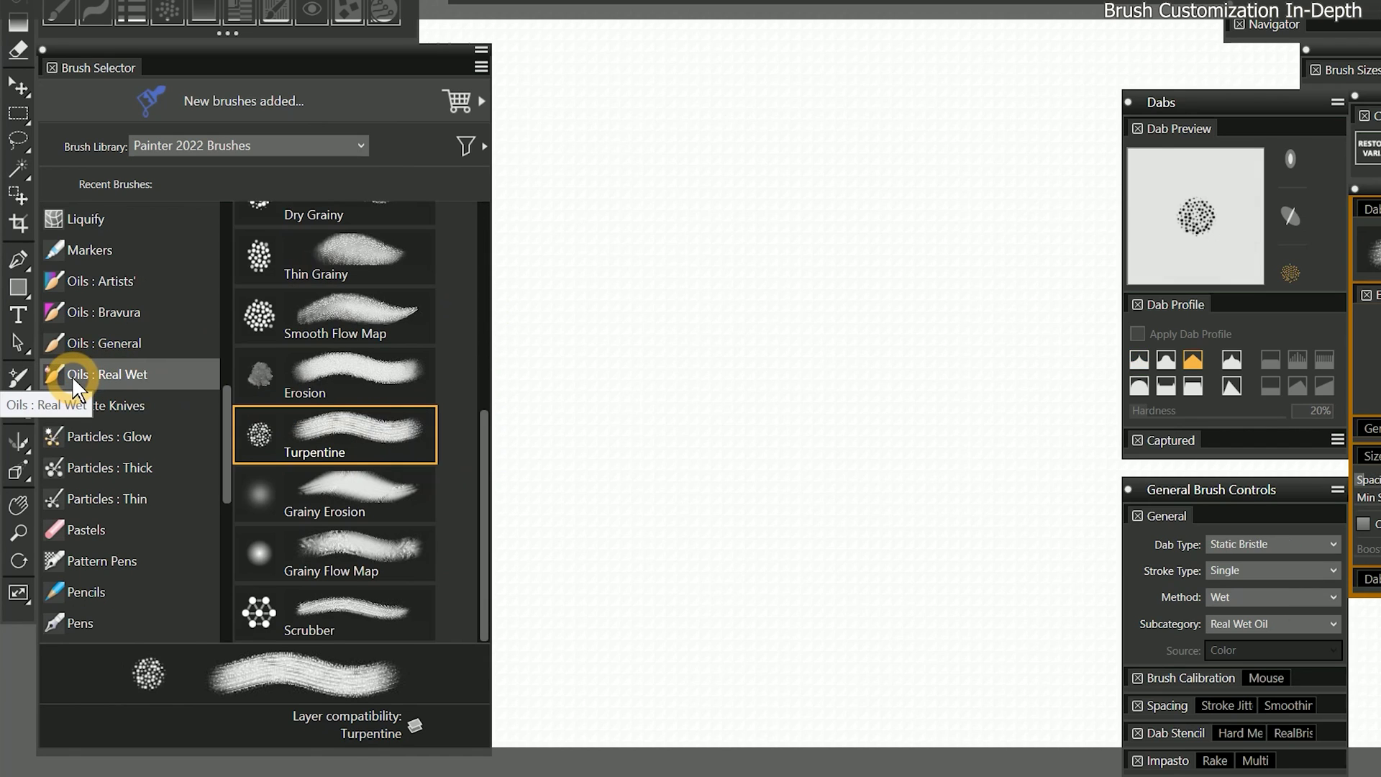
{"action": "left_click", "coordinate": [351, 568]}
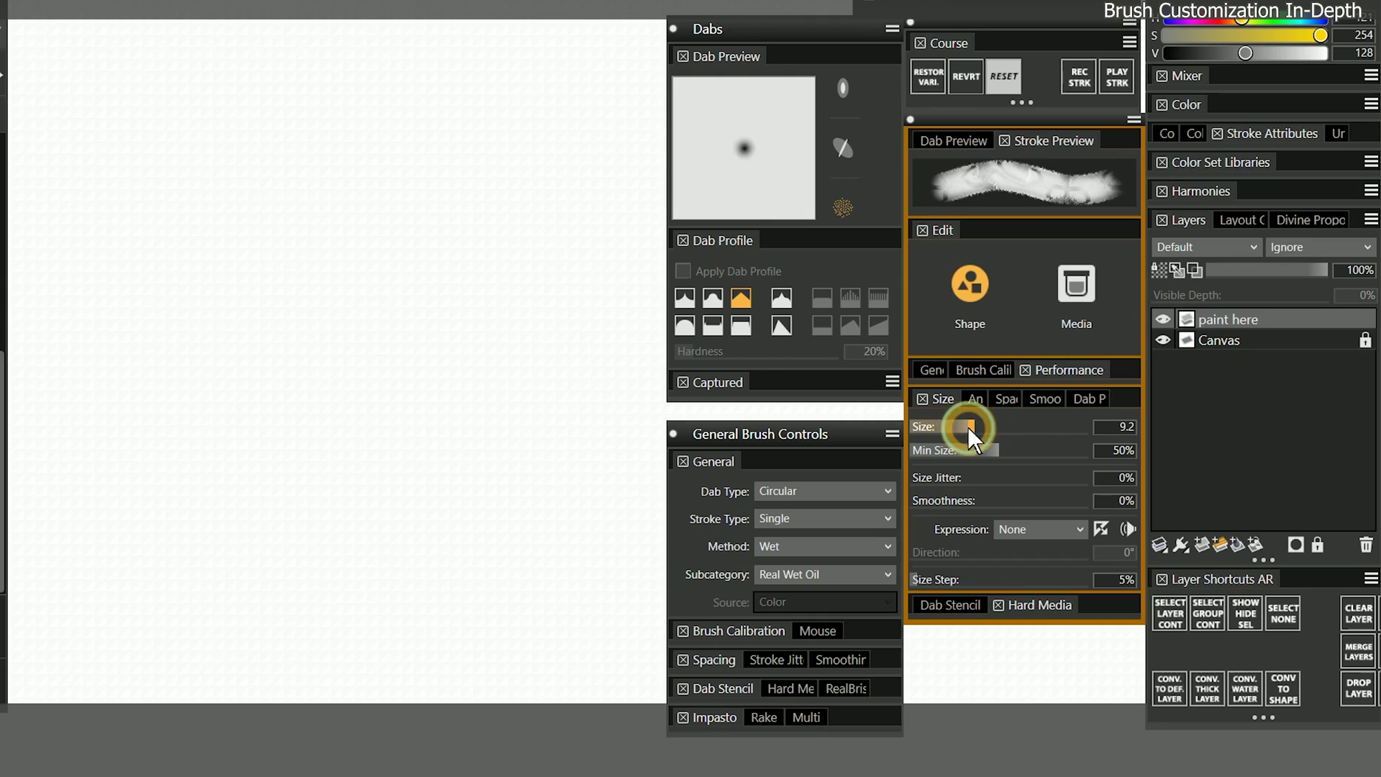
{"action": "mouse_move", "coordinate": [968, 426]}
{"action": "left_mouse_down"}
{"action": "mouse_move", "coordinate": [956, 428]}
{"action": "mouse_move", "coordinate": [1031, 426]}
{"action": "left_mouse_up"}
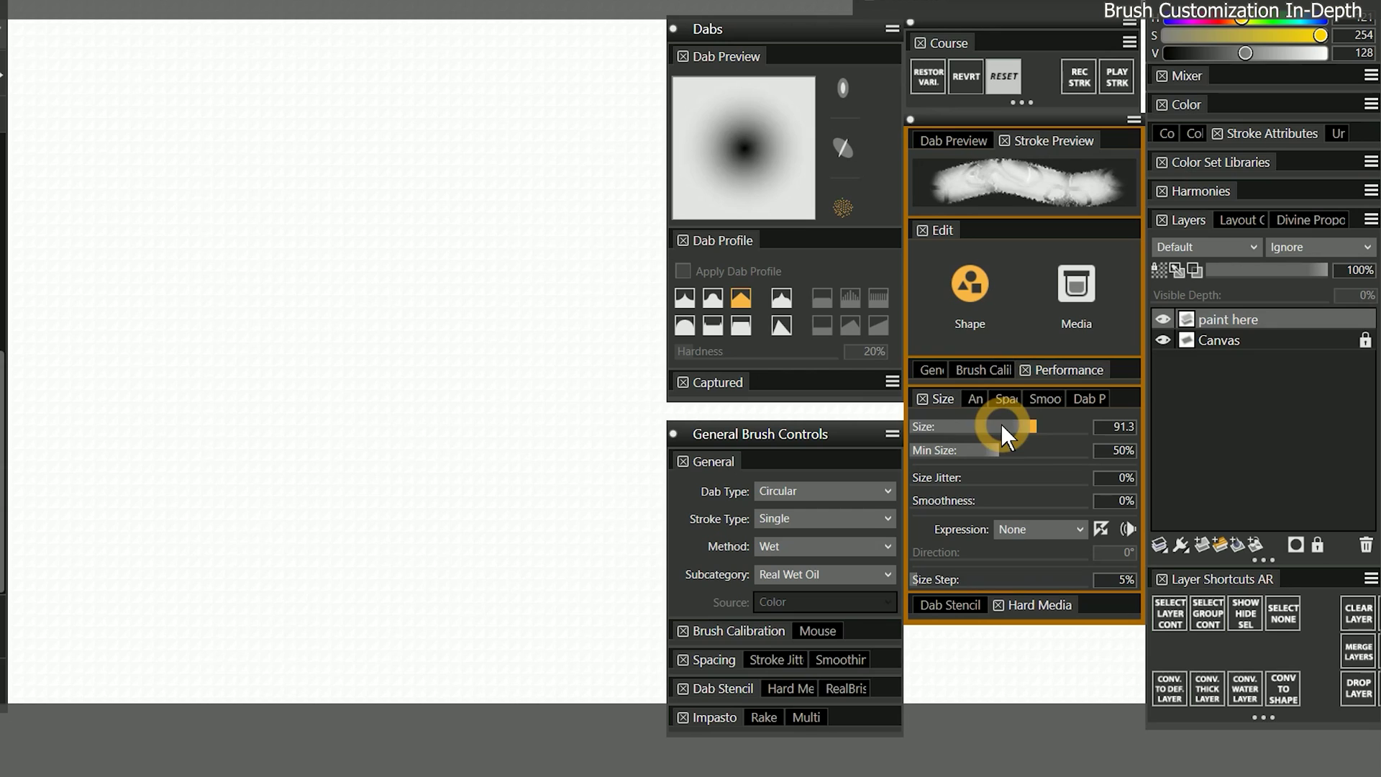
{"action": "mouse_move", "coordinate": [1002, 428]}
{"action": "left_mouse_down"}
{"action": "mouse_move", "coordinate": [964, 425]}
{"action": "mouse_move", "coordinate": [1017, 425]}
{"action": "mouse_move", "coordinate": [1024, 333]}
{"action": "left_mouse_up"}
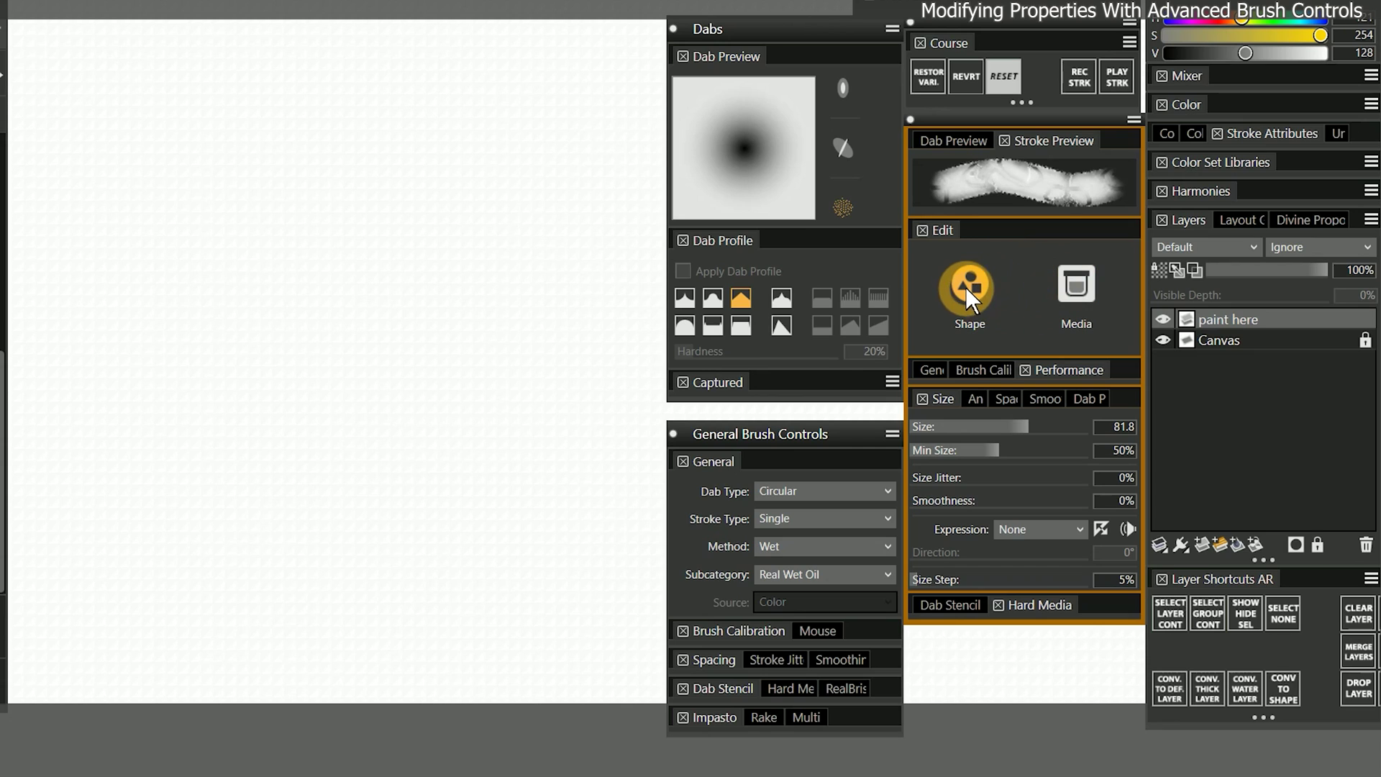
Show the Media controls and the Window > Brush Control Panels > Brush Media list
{"action": "left_click", "coordinate": [1050, 283]}
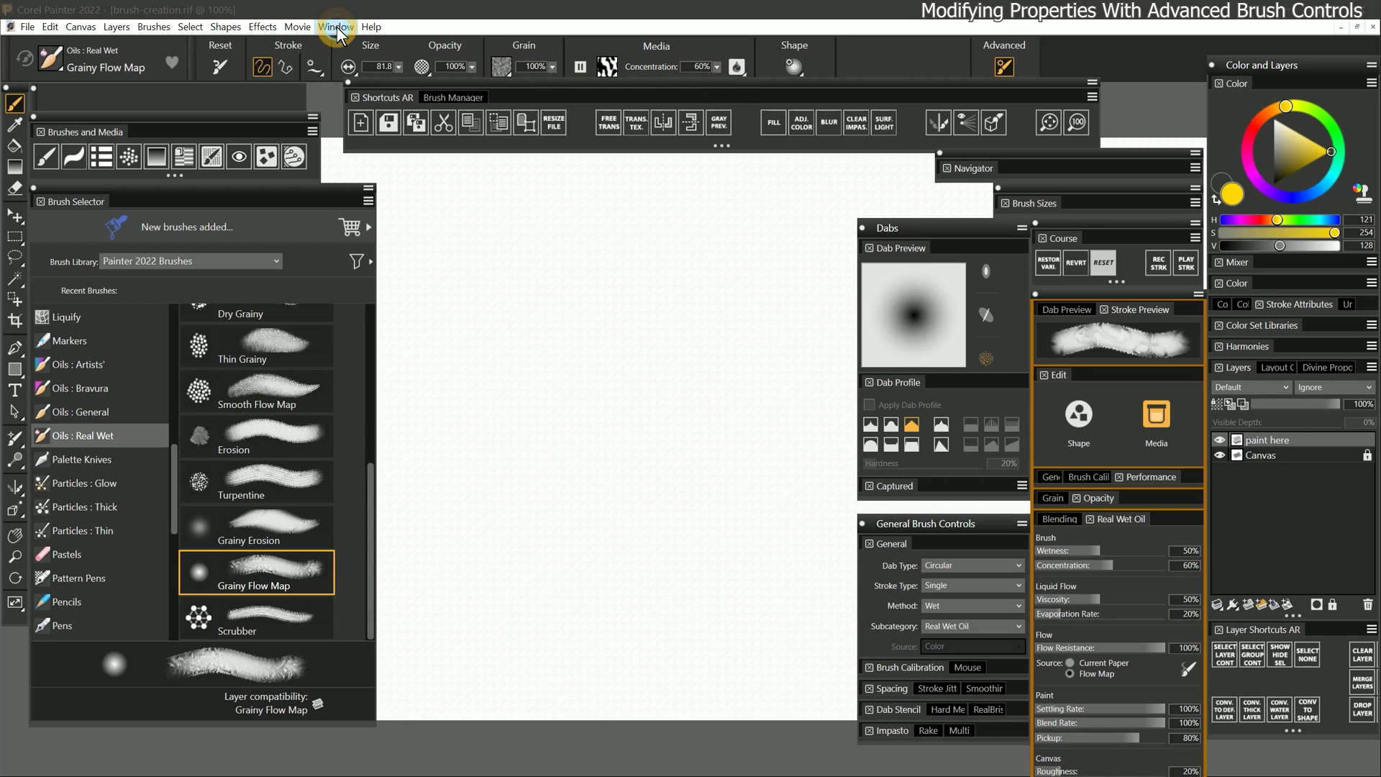
{"action": "left_click", "coordinate": [335, 27]}
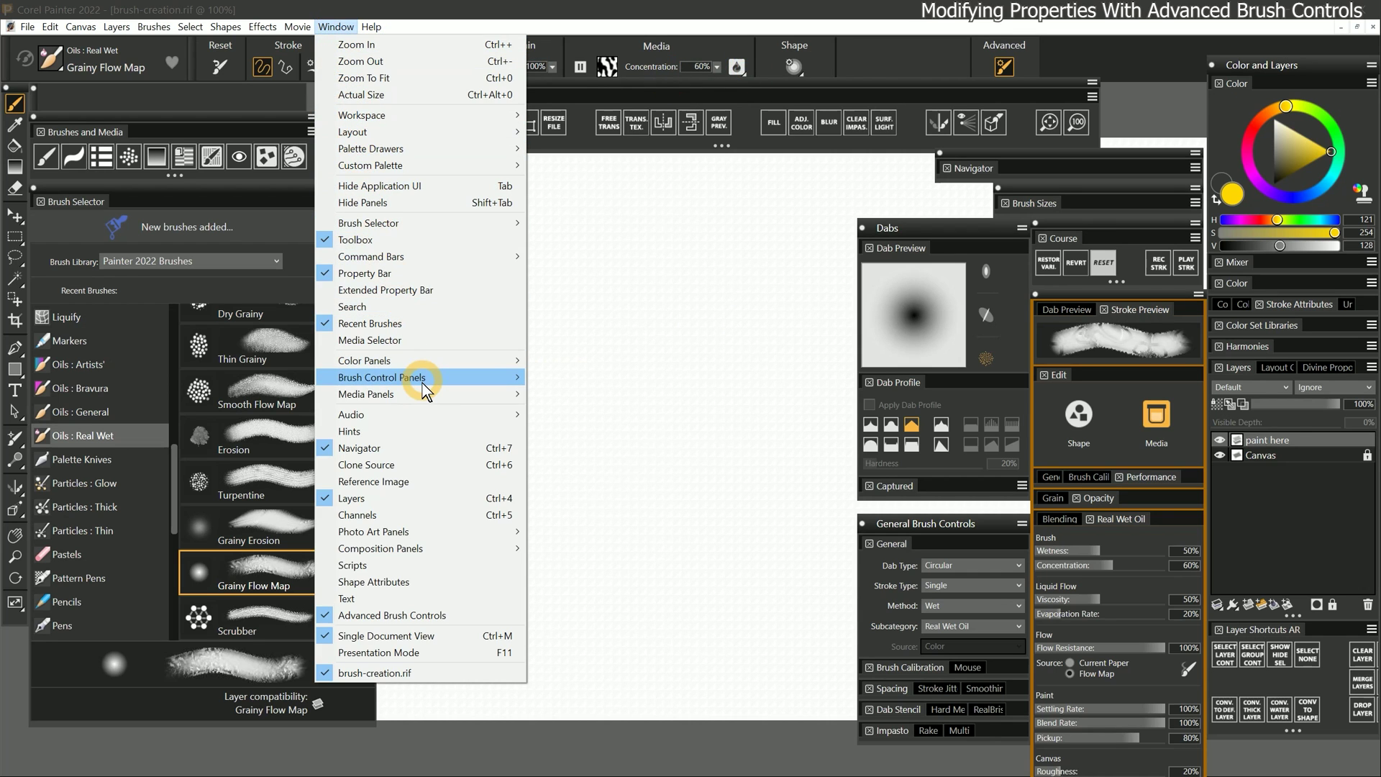
{"action": "mouse_move", "coordinate": [422, 382]}
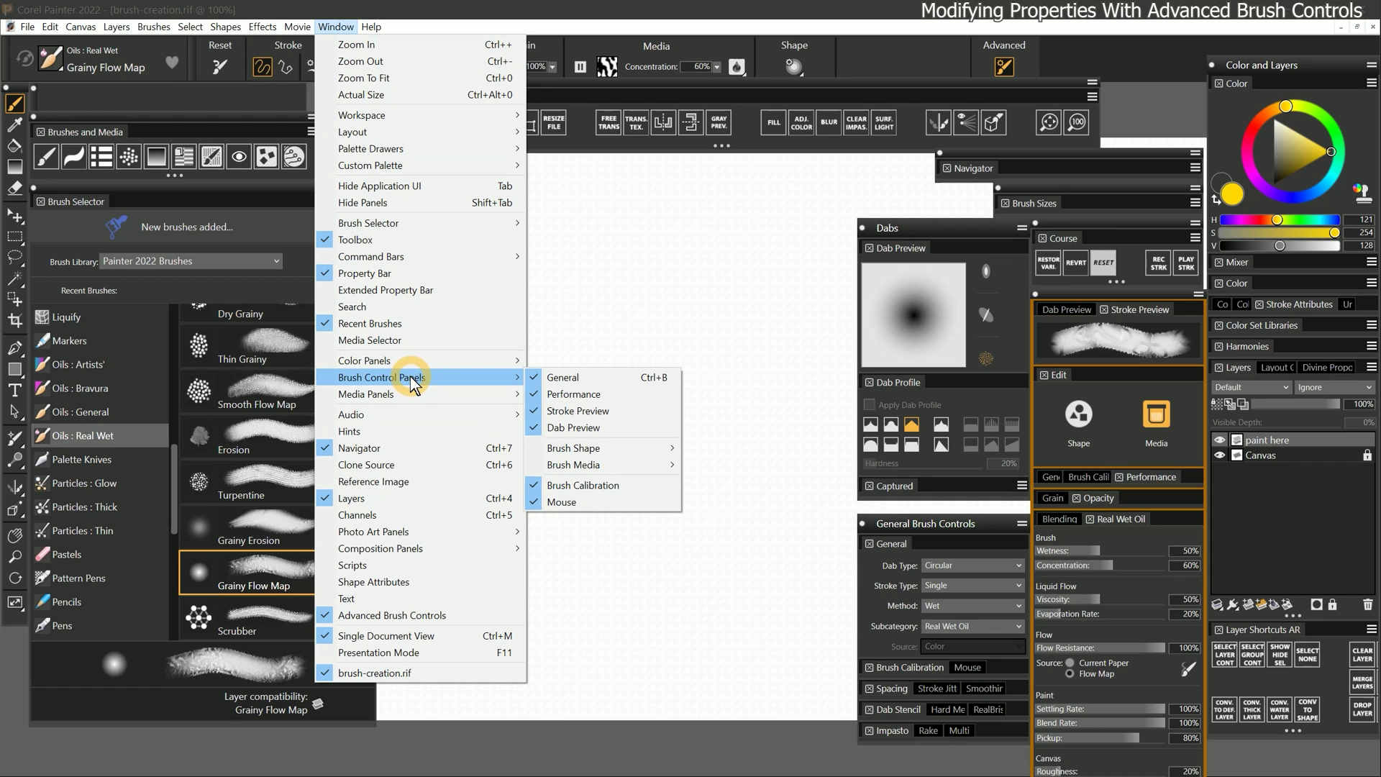
{"action": "mouse_move", "coordinate": [581, 453]}
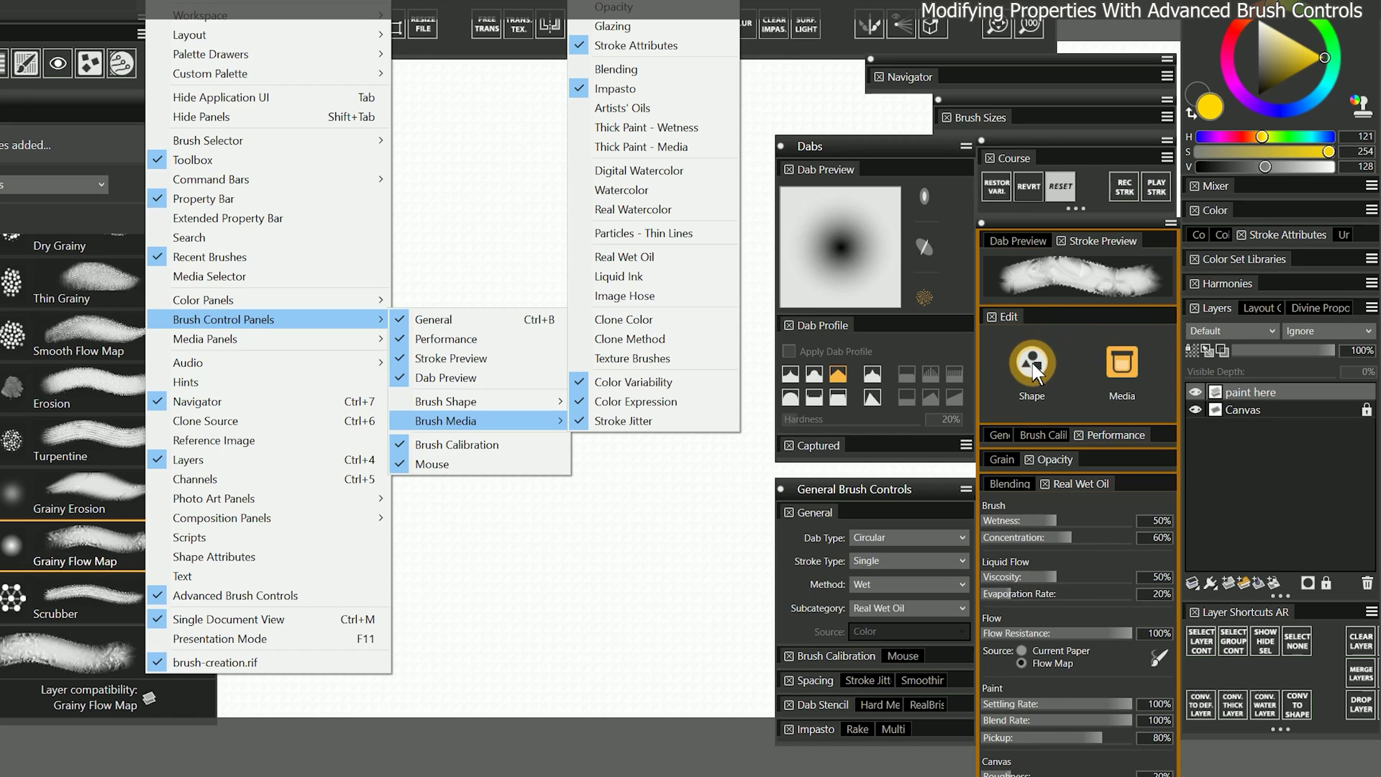
Browse the Shape Size, Spacing and Dab Stencil settings, then expand the Media Grain settings
{"action": "left_click", "coordinate": [1031, 362]}
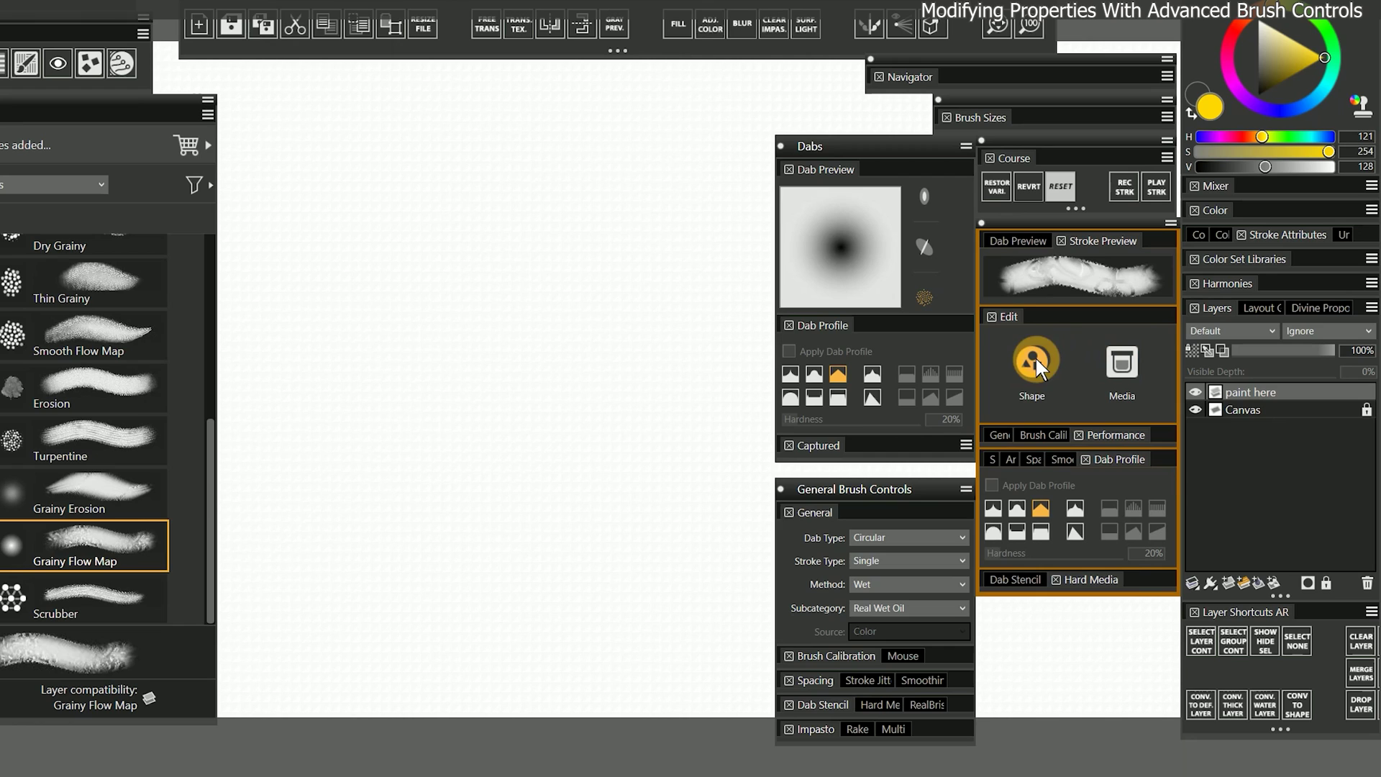
{"action": "left_click", "coordinate": [992, 461]}
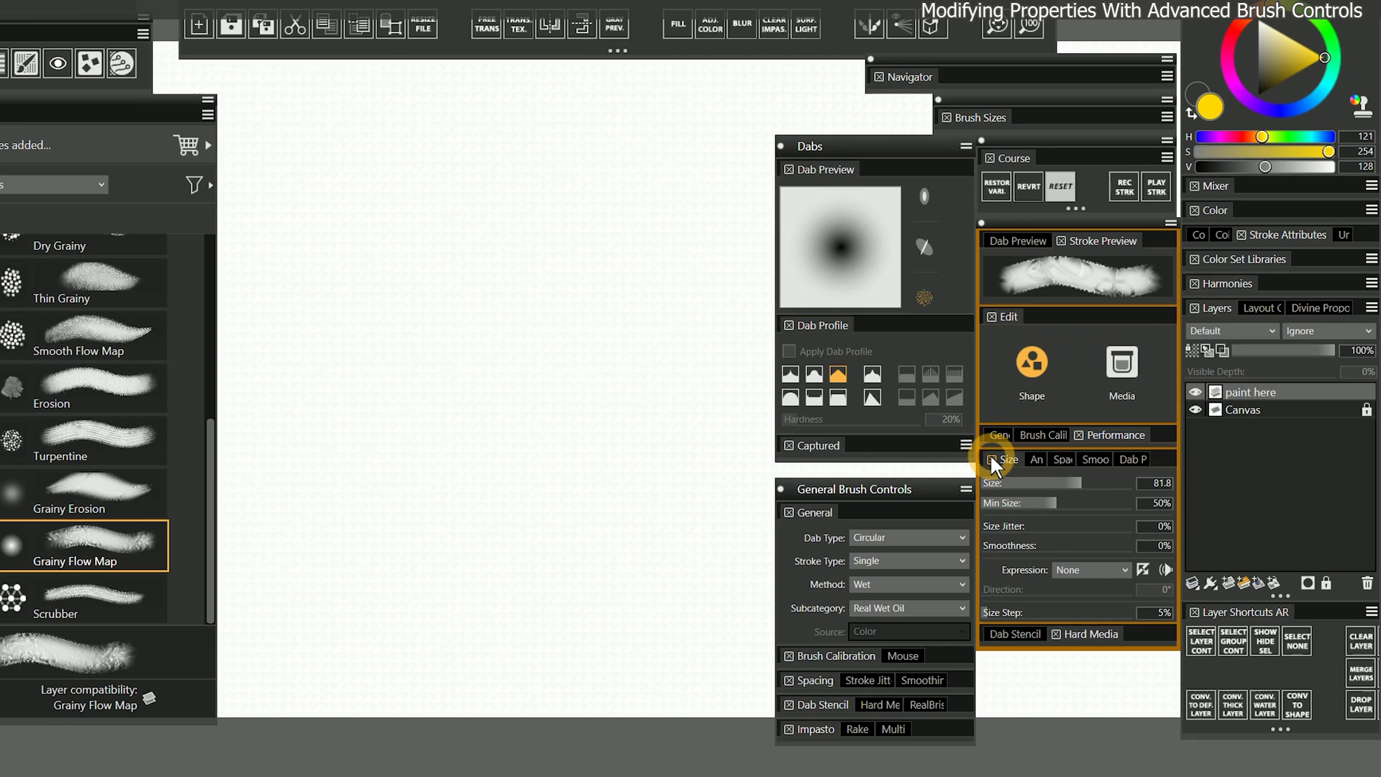
{"action": "left_click", "coordinate": [1060, 458]}
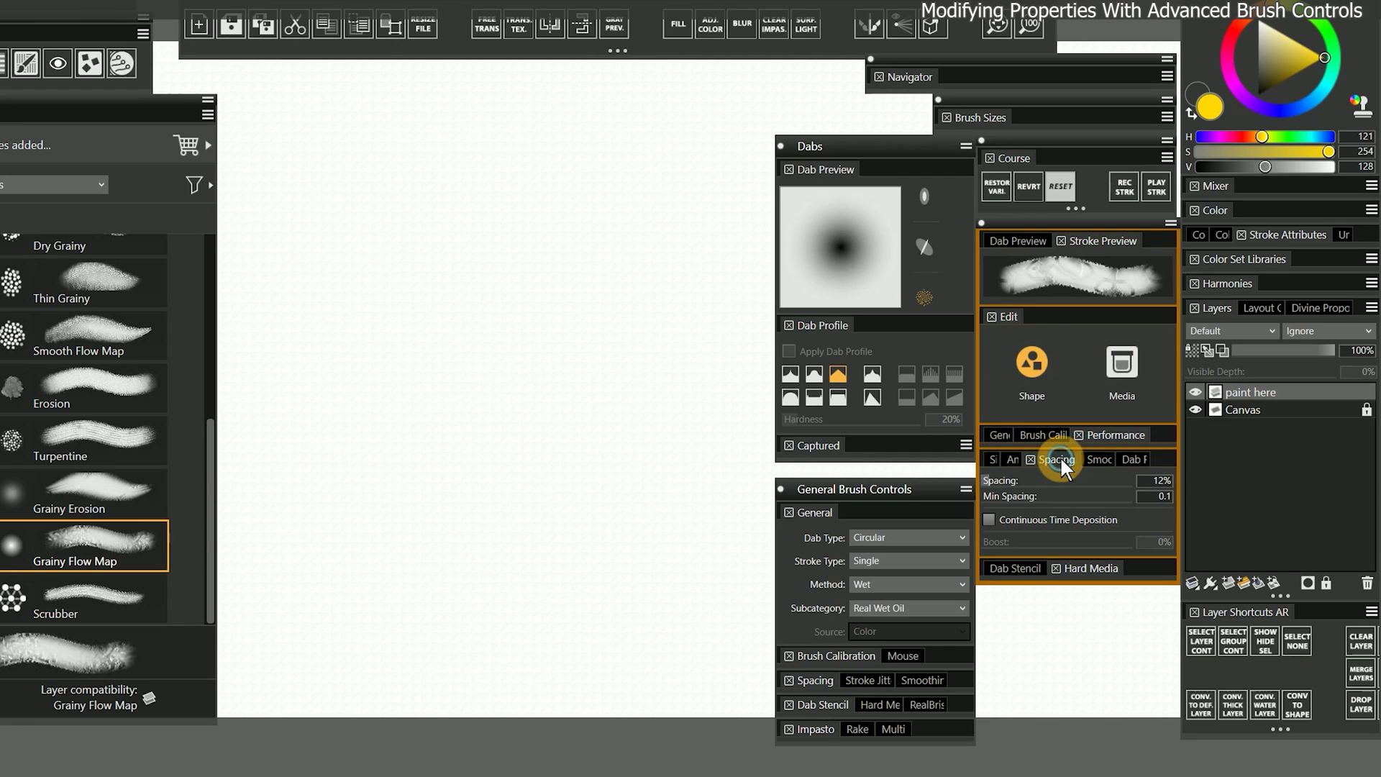
{"action": "left_click", "coordinate": [1024, 570]}
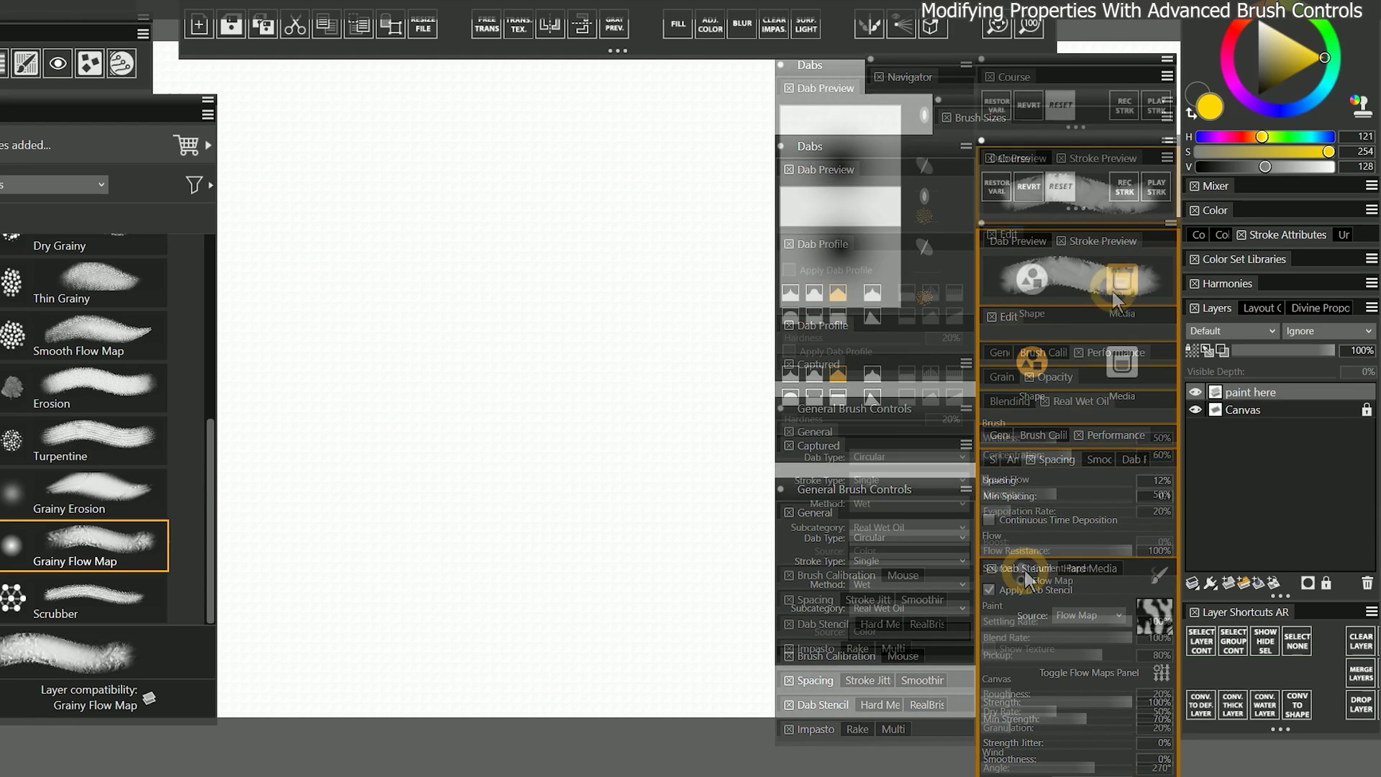
{"action": "left_click", "coordinate": [1115, 288]}
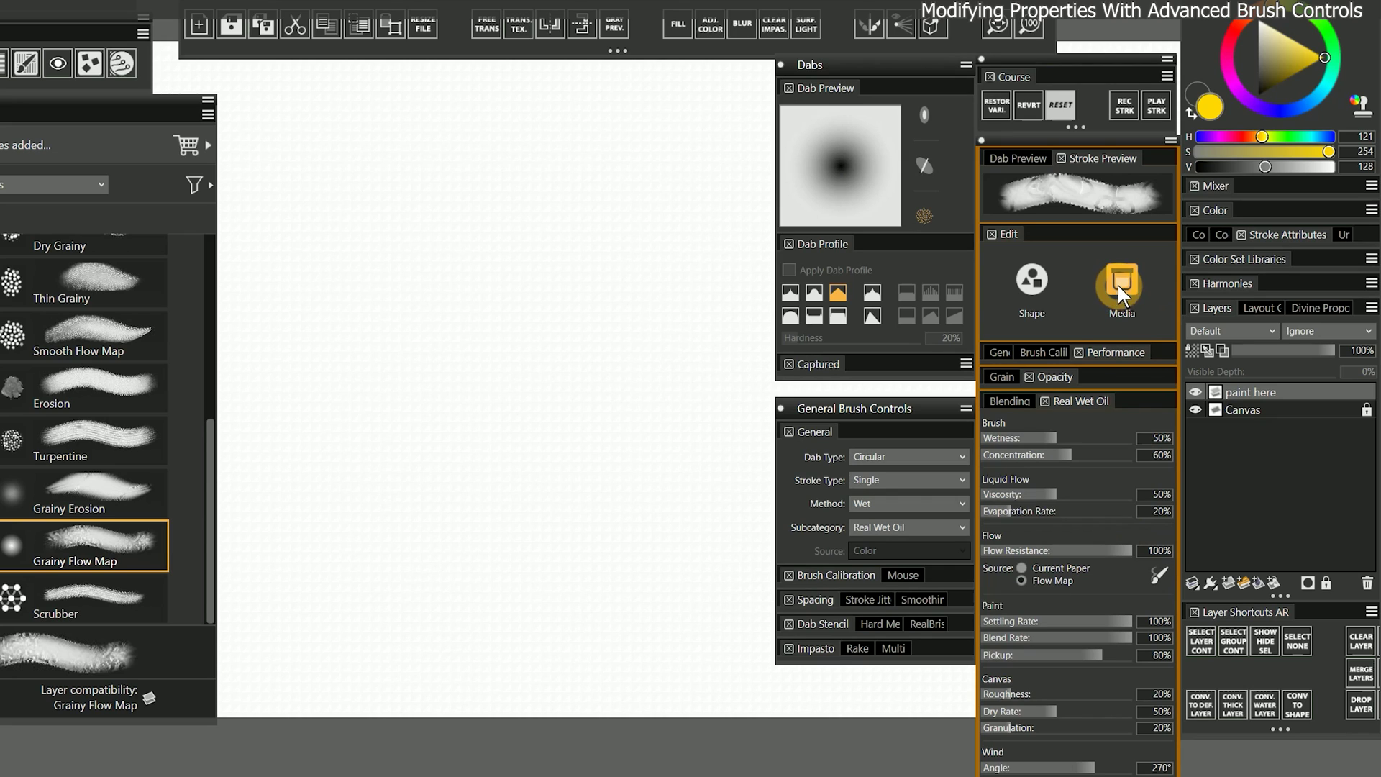
{"action": "left_click", "coordinate": [1009, 376]}
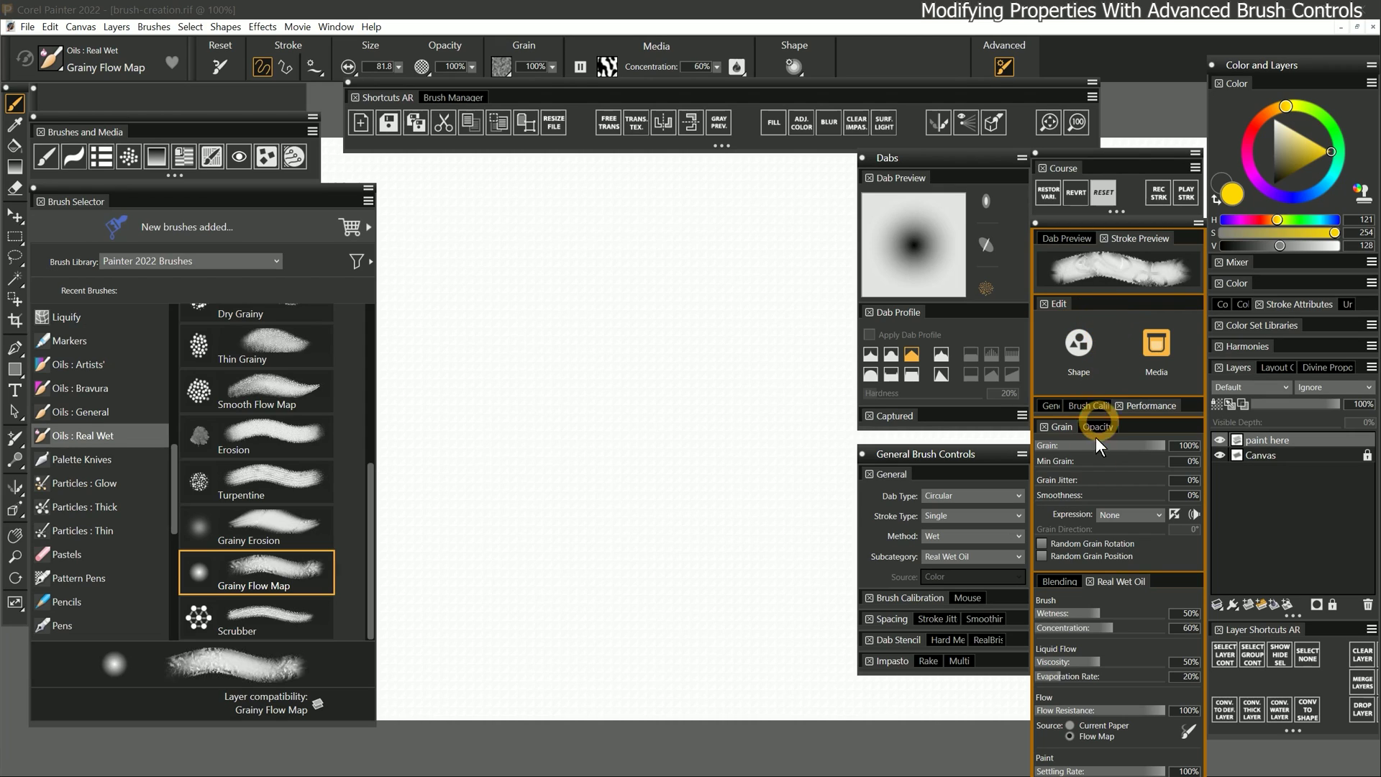
Expand Real Wet Oil below the collapsed Grain panel to reveal its Canvas settings
{"action": "left_click", "coordinate": [1115, 582]}
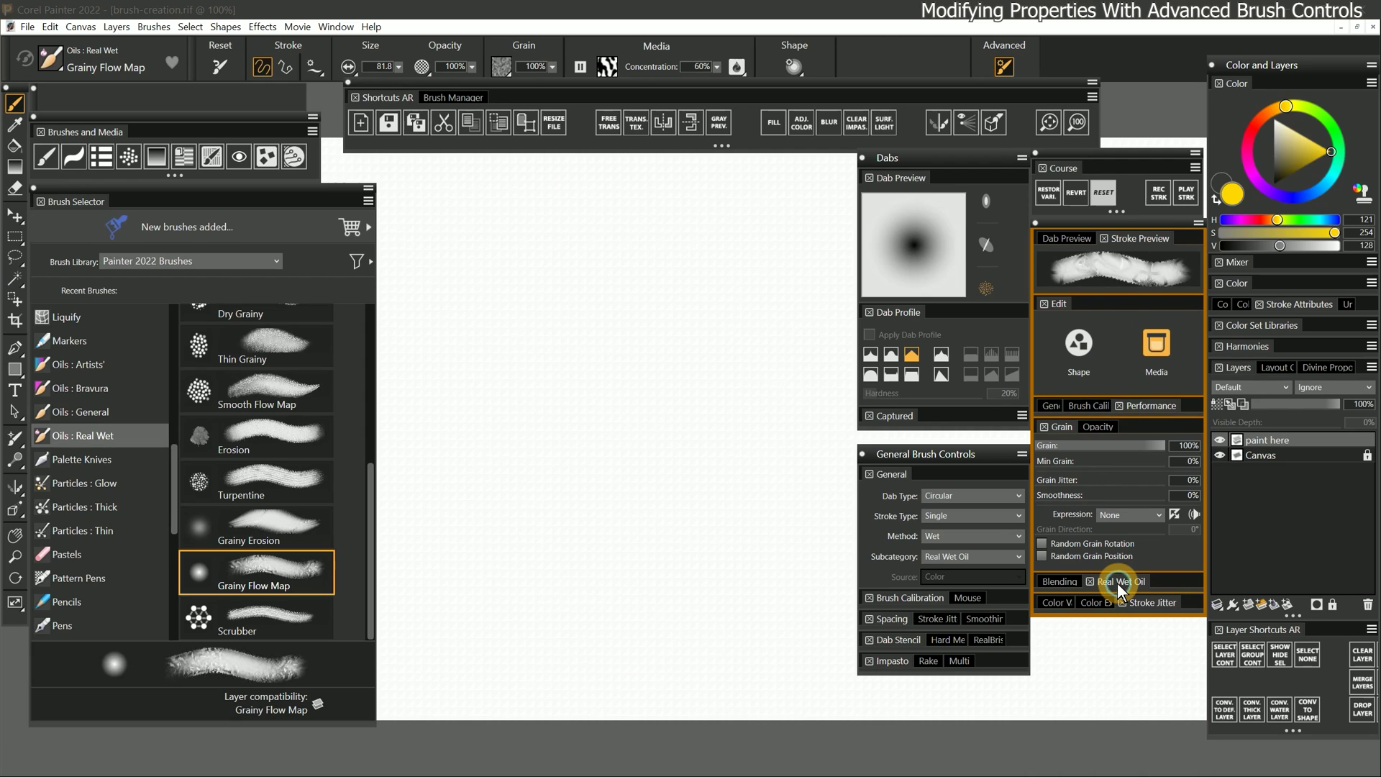
{"action": "left_click", "coordinate": [1117, 581]}
{"action": "left_click", "coordinate": [1116, 576]}
{"action": "left_click", "coordinate": [1116, 572]}
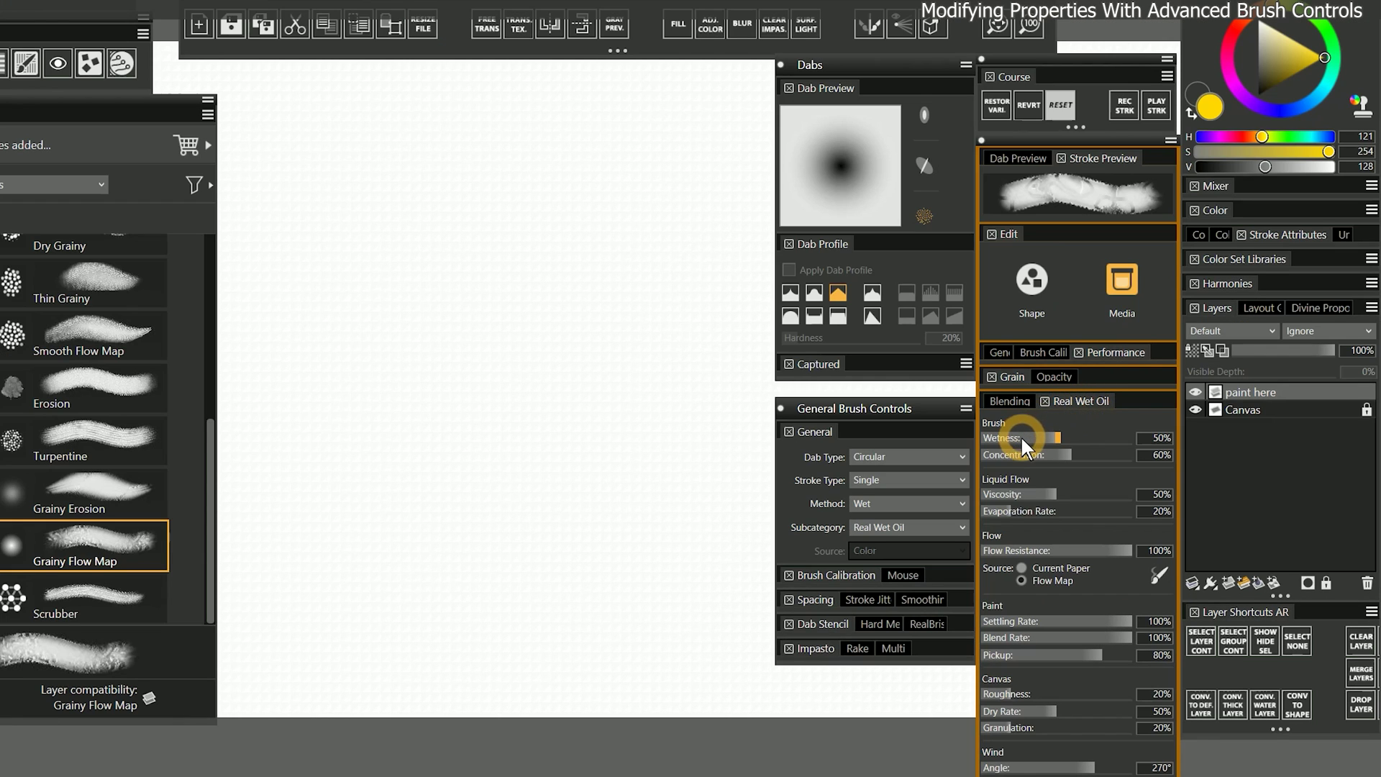
Switch to the Blending settings: Preset Balanced, Resaturation 100%, Bleed 100%
{"action": "mouse_move", "coordinate": [1021, 439]}
{"action": "left_click", "coordinate": [1010, 402]}
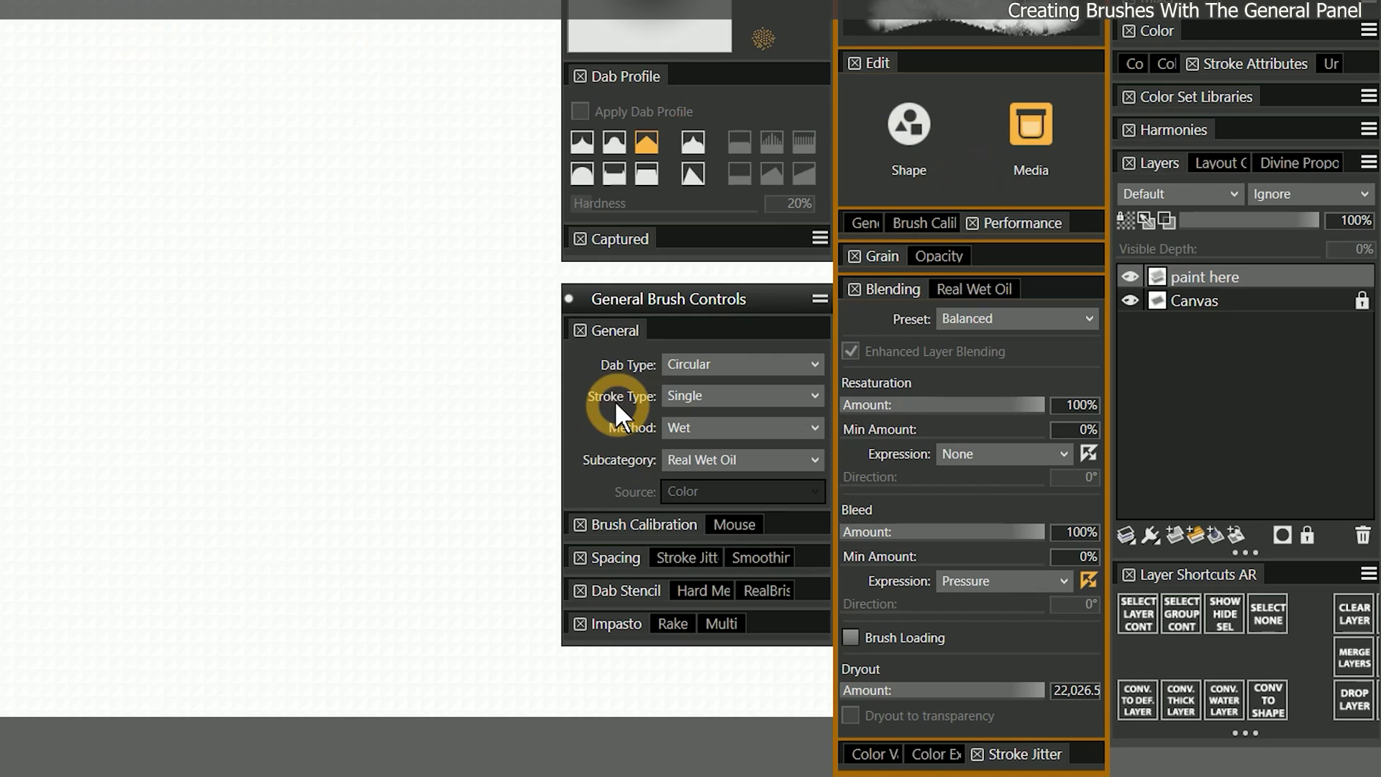
Choose a paper texture for the grain and paint a blue test stroke across the canvas
{"action": "left_click", "coordinate": [706, 370]}
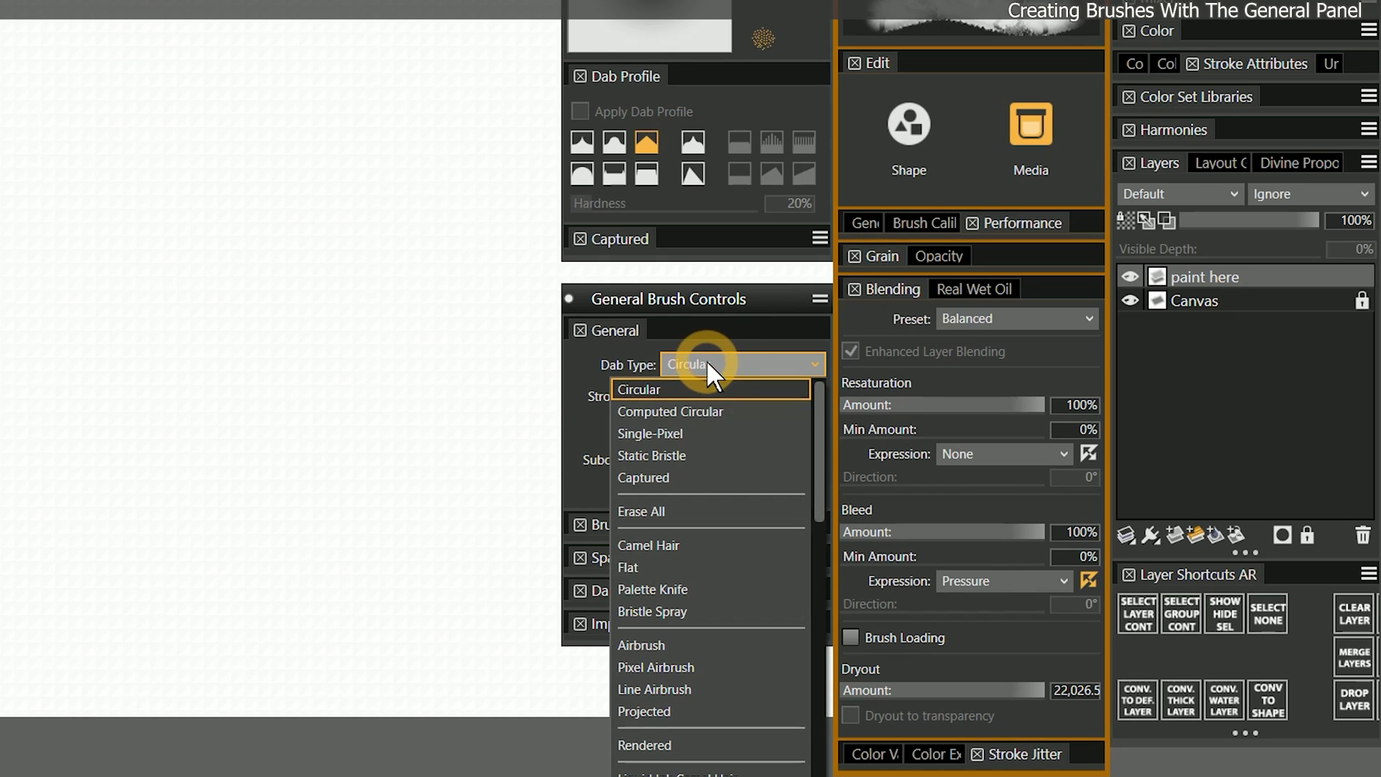
{"action": "left_click", "coordinate": [663, 390]}
{"action": "left_click", "coordinate": [501, 66]}
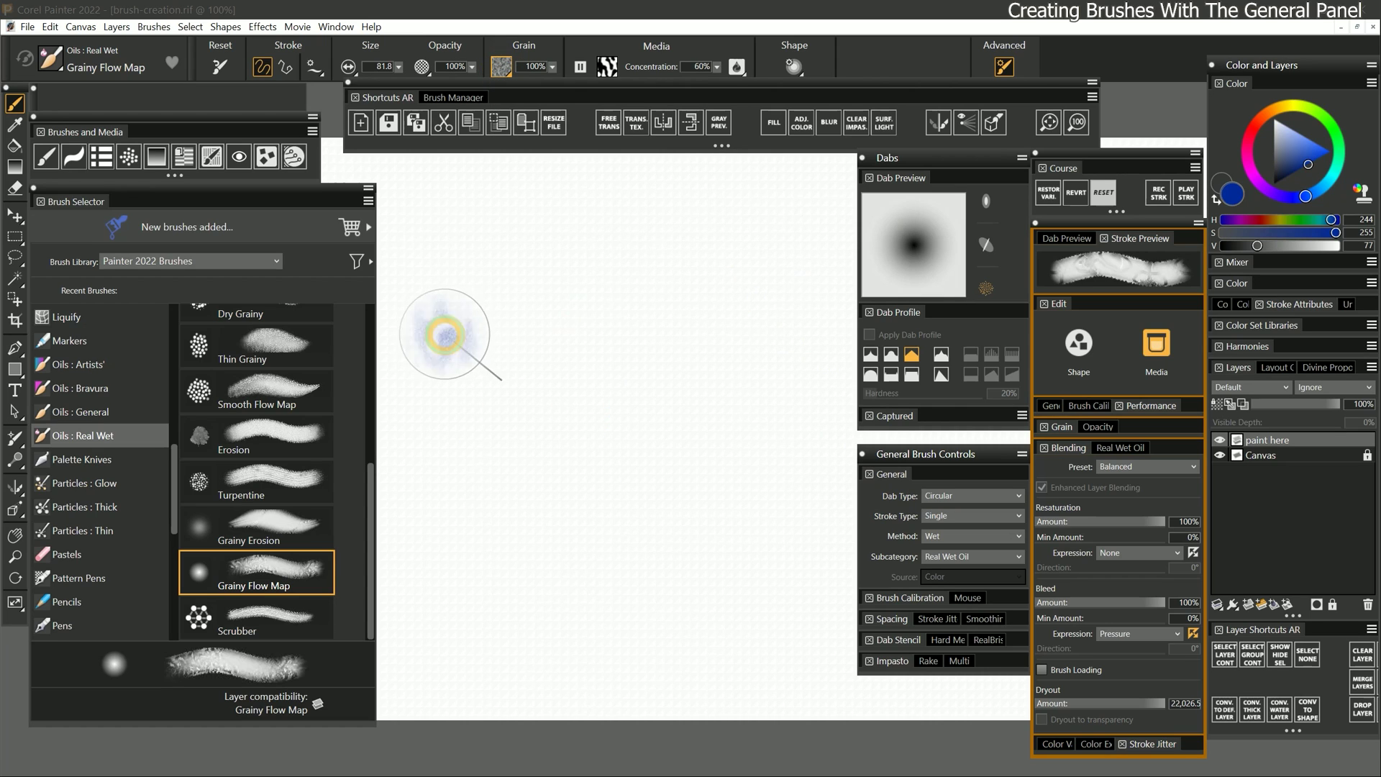
{"action": "mouse_move", "coordinate": [446, 334]}
{"action": "left_mouse_down"}
{"action": "mouse_move", "coordinate": [651, 334]}
{"action": "mouse_move", "coordinate": [808, 308]}
{"action": "left_mouse_up"}
{"action": "left_click", "coordinate": [954, 495]}
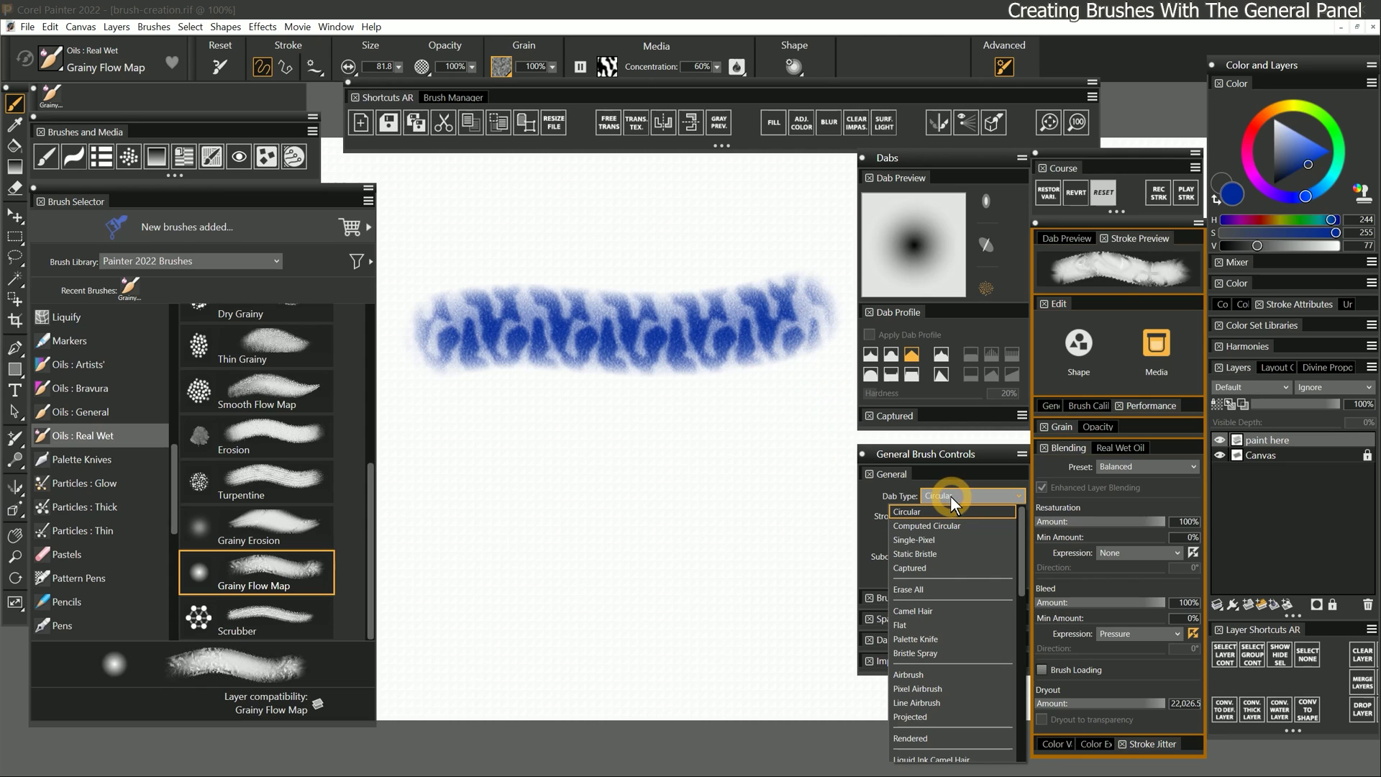
Use the Palette Knife dab type to paint a wavy blue ribbon below the first stroke
{"action": "left_click", "coordinate": [922, 640]}
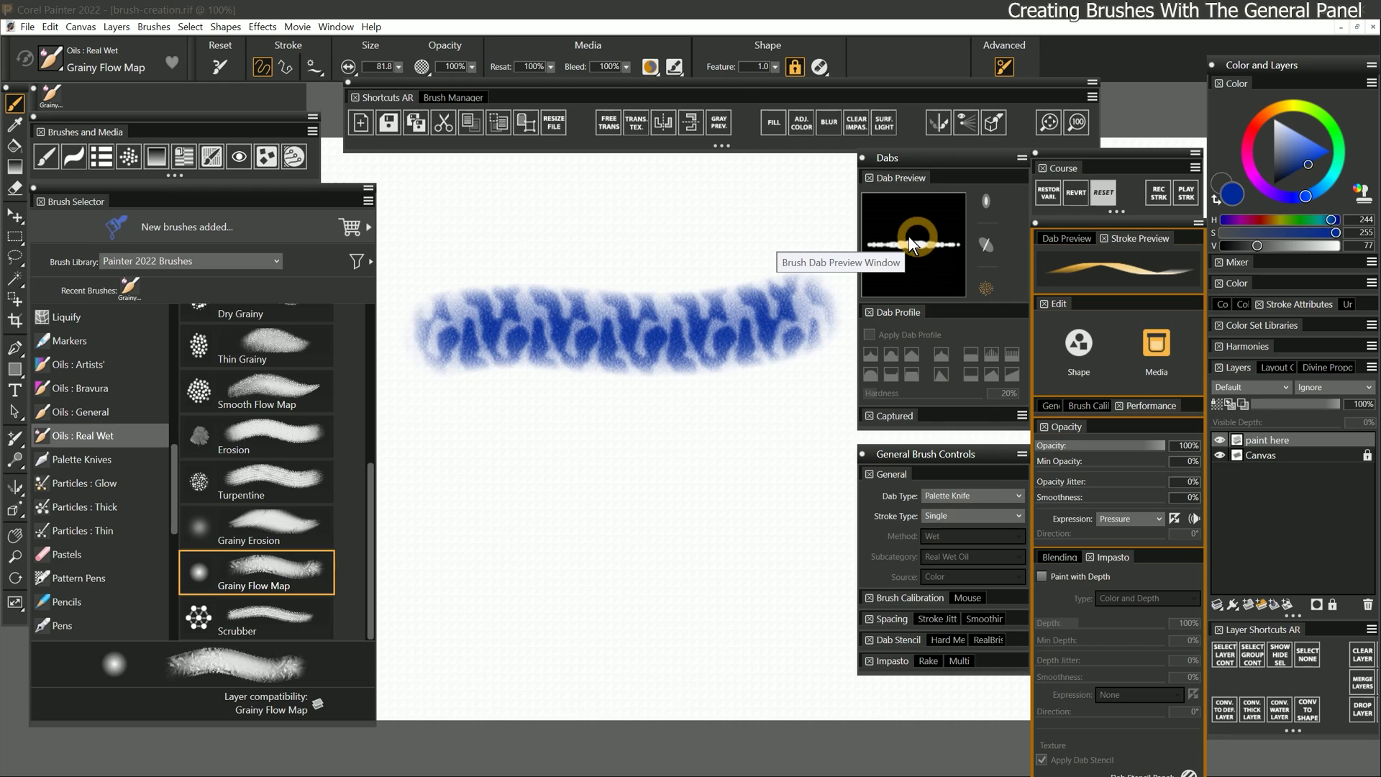
{"action": "left_click", "coordinate": [1079, 344]}
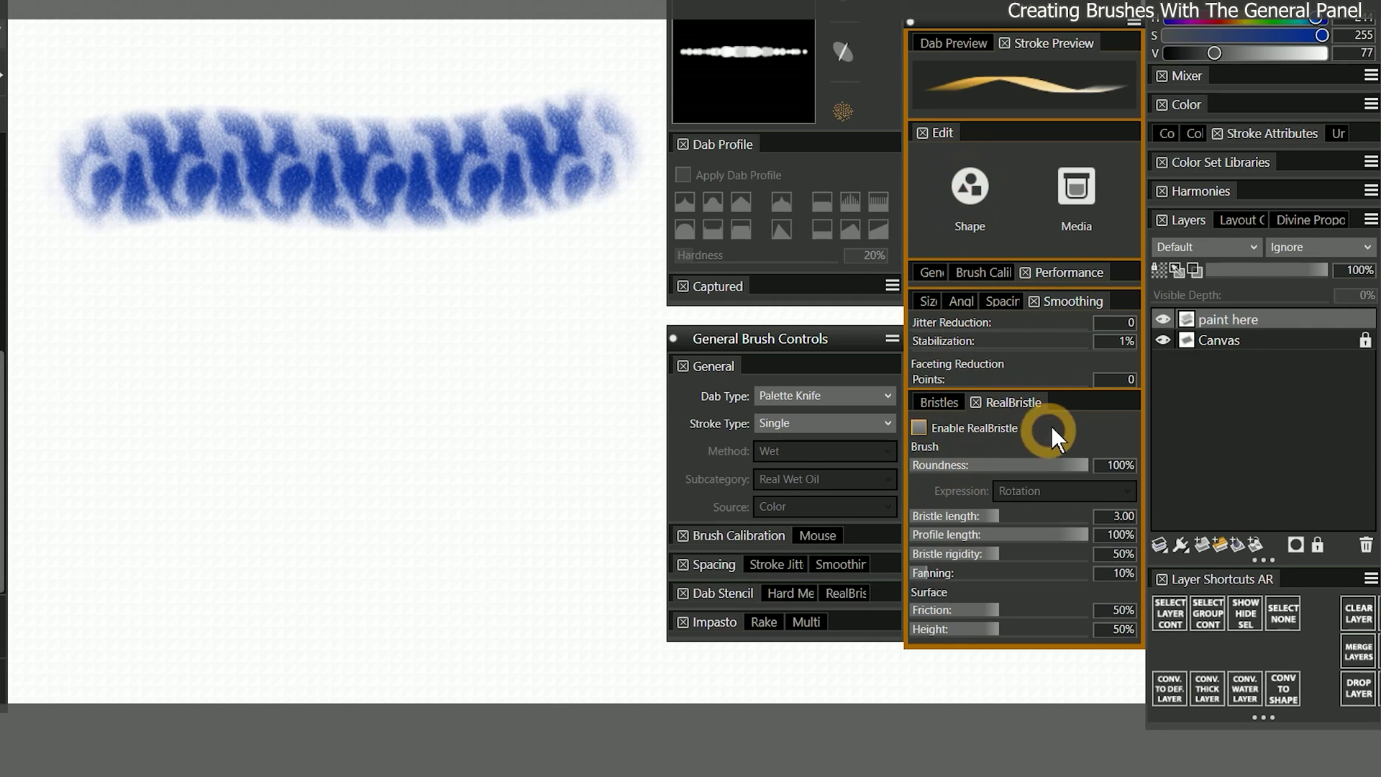
{"action": "left_click_drag", "start_coordinate": [395, 473], "coordinate": [810, 441]}
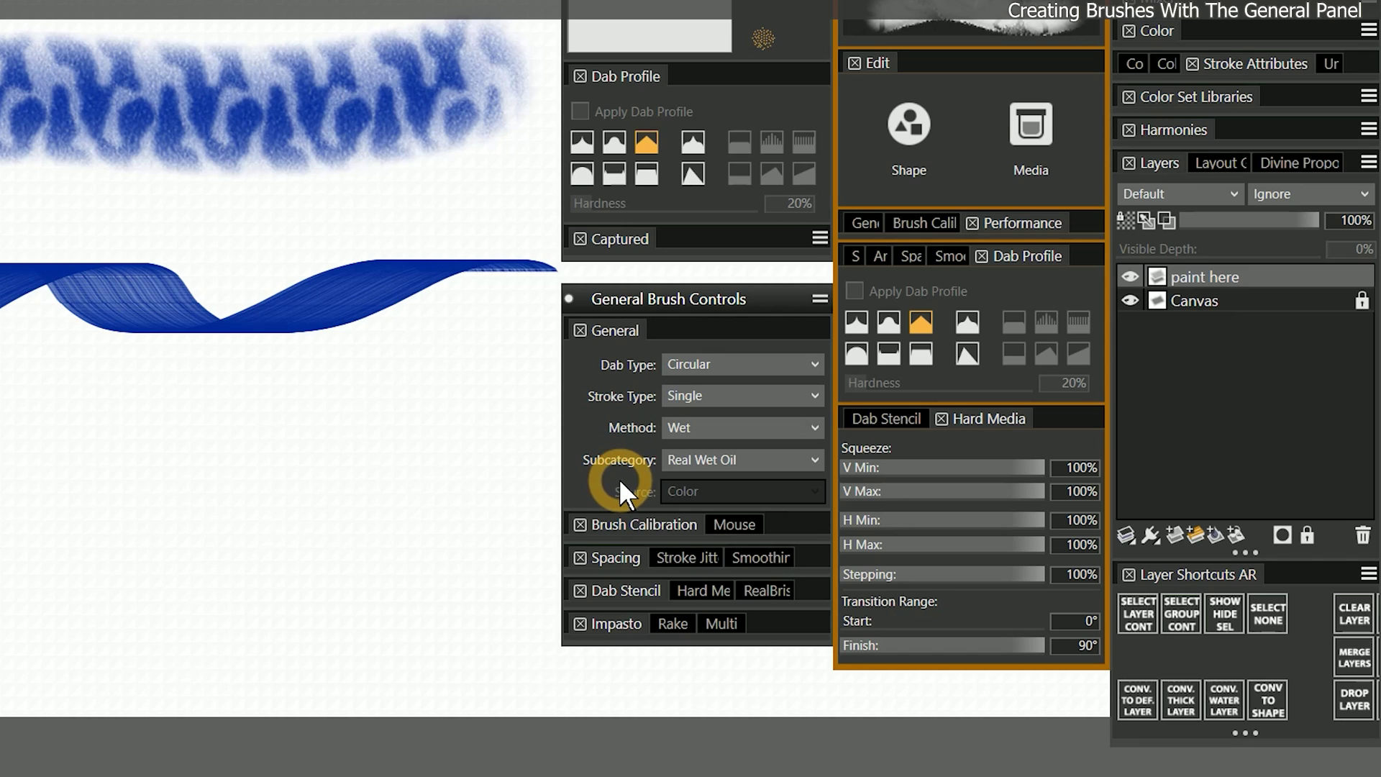
Switch the subcategory to Real Wet Buildup and paint a light-blue watercolour stroke beneath
{"action": "left_click", "coordinate": [690, 460]}
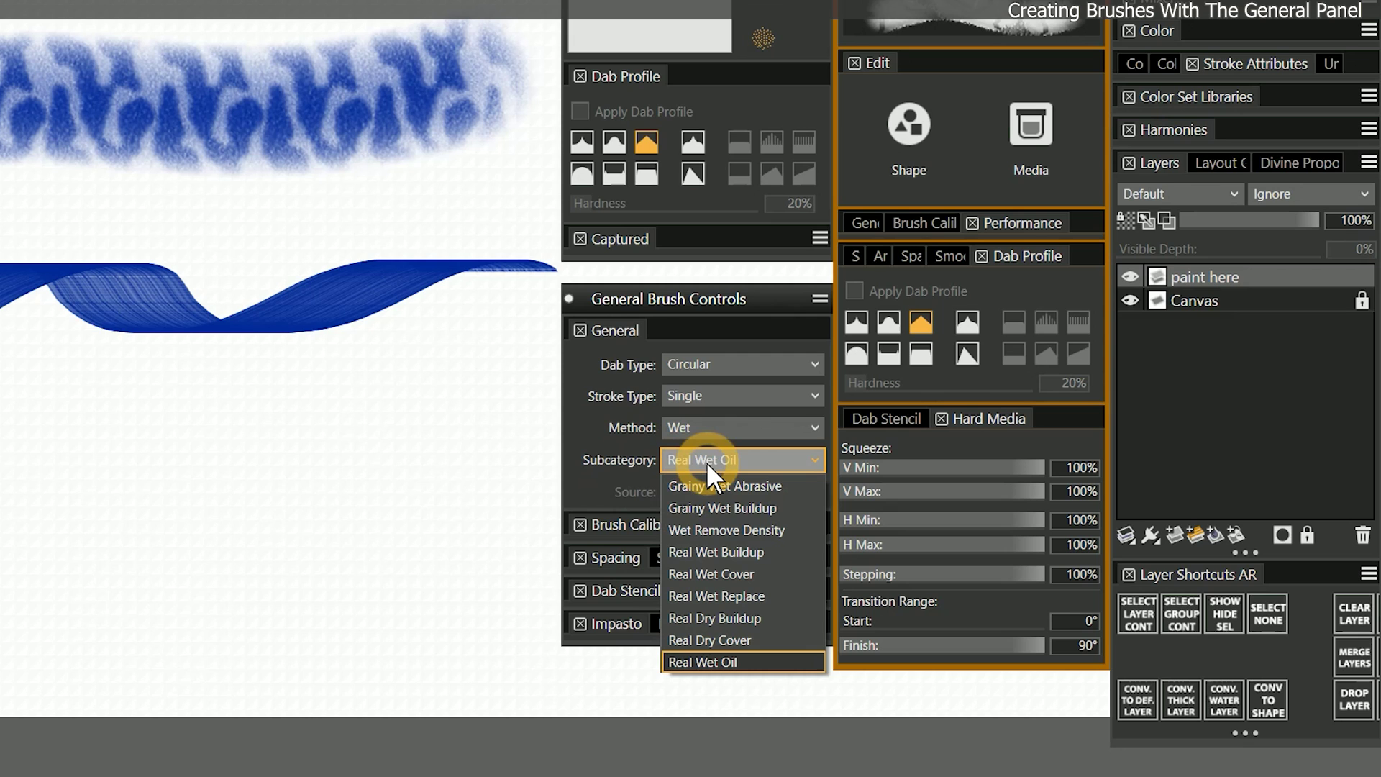
{"action": "left_click", "coordinate": [745, 550]}
{"action": "mouse_move", "coordinate": [406, 432]}
{"action": "left_mouse_down"}
{"action": "mouse_move", "coordinate": [817, 446]}
{"action": "mouse_move", "coordinate": [824, 435]}
{"action": "left_mouse_up"}
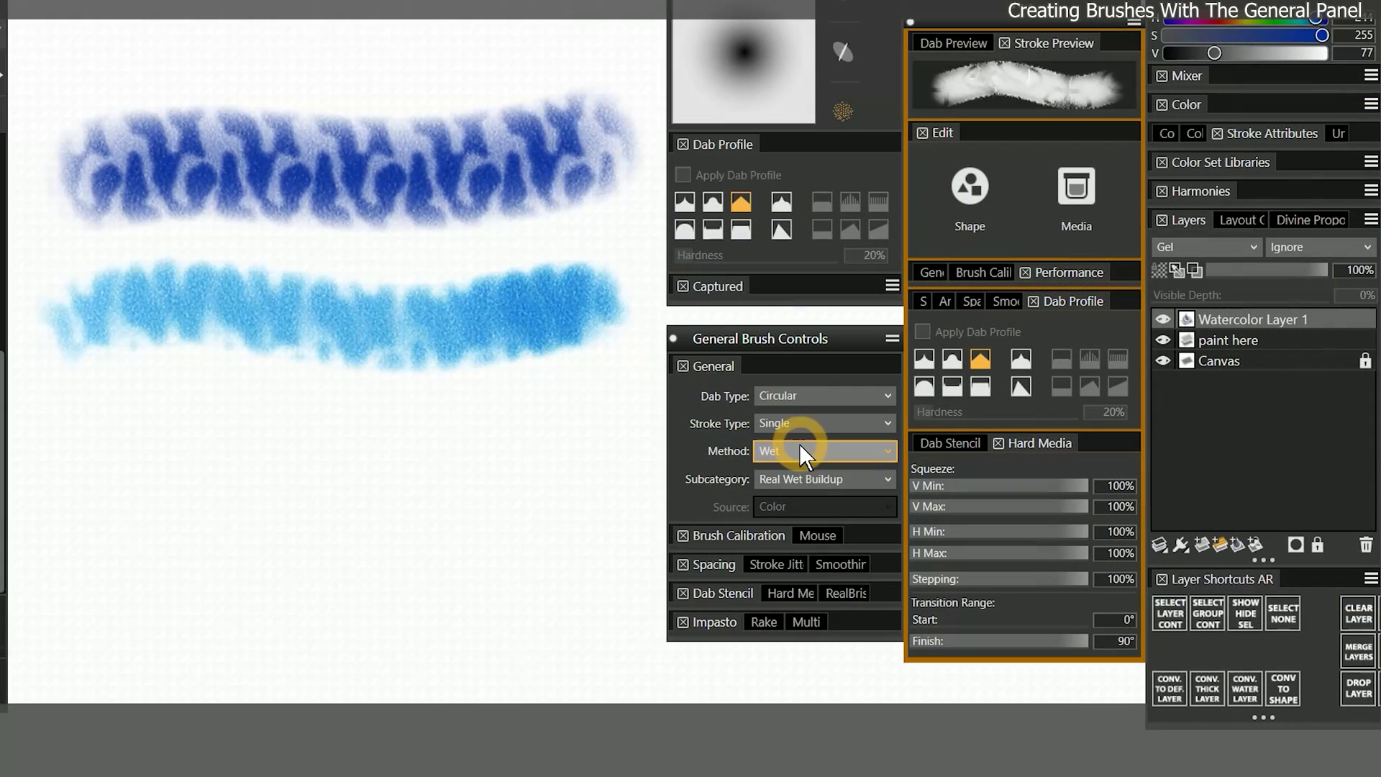
Switch the method to Drip and paint a smeared blue stroke along the canvas bottom
{"action": "left_click", "coordinate": [798, 450]}
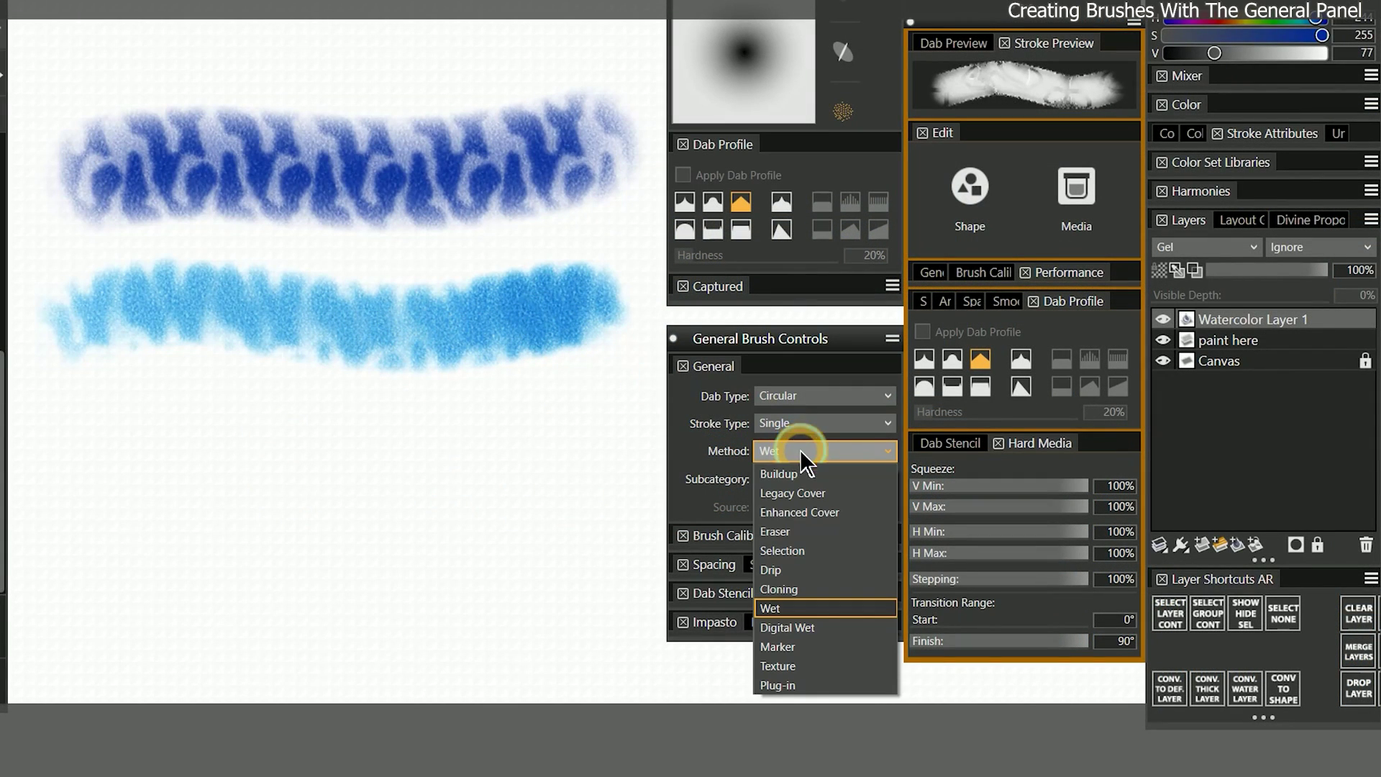
{"action": "left_click", "coordinate": [771, 569]}
{"action": "left_click_drag", "start_coordinate": [79, 442], "coordinate": [586, 434]}
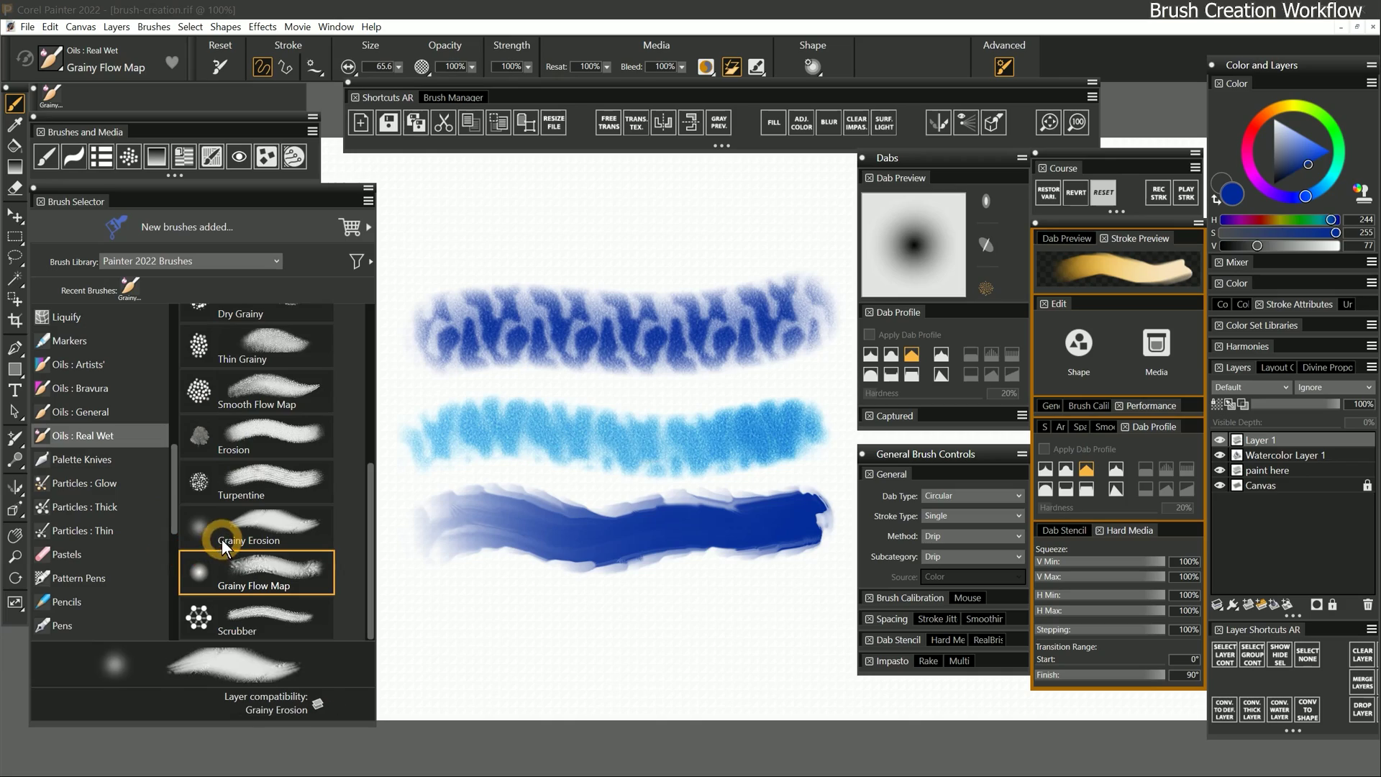
Revert the document, leaving only the 'paint here' layer and Canvas
{"action": "left_click", "coordinate": [1077, 194]}
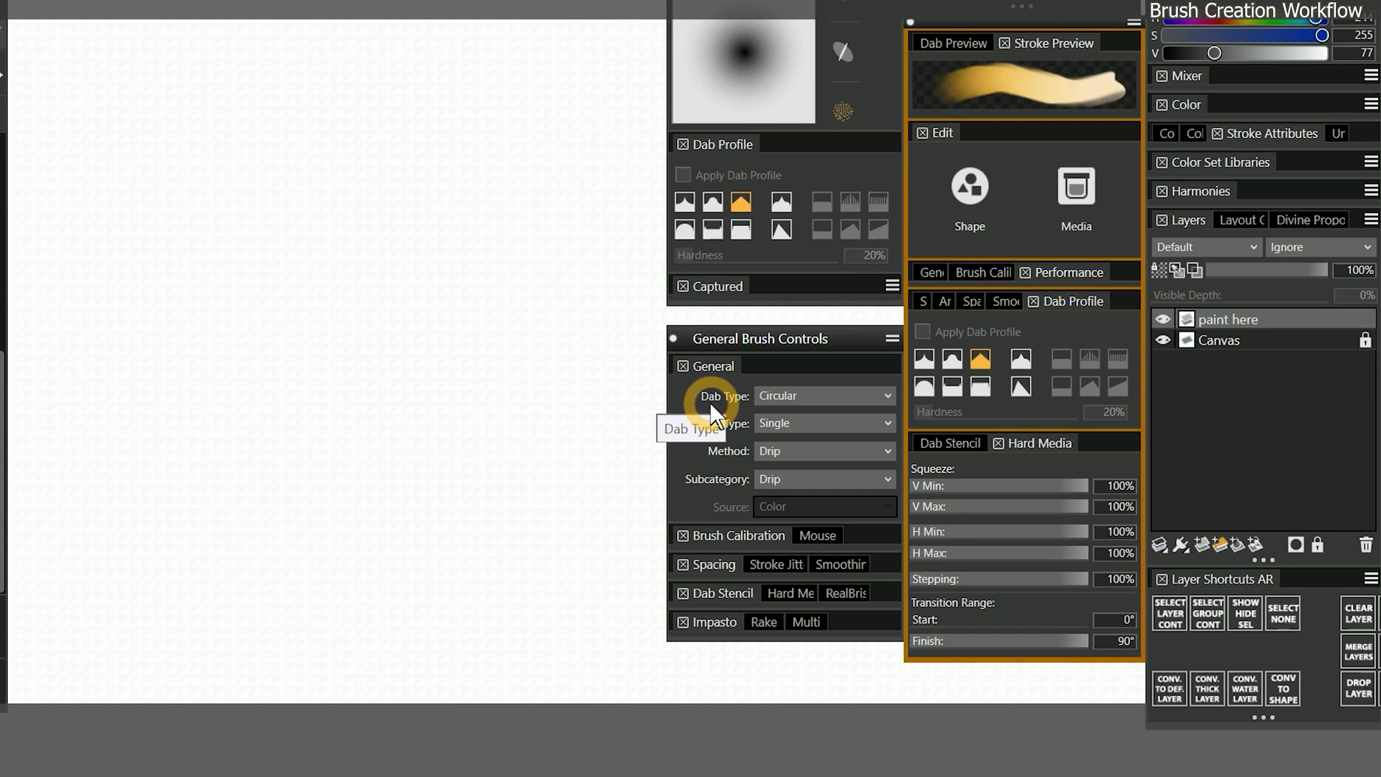
Set the brush dab type to Dynamic Speckle Bristle
{"action": "left_click", "coordinate": [784, 394]}
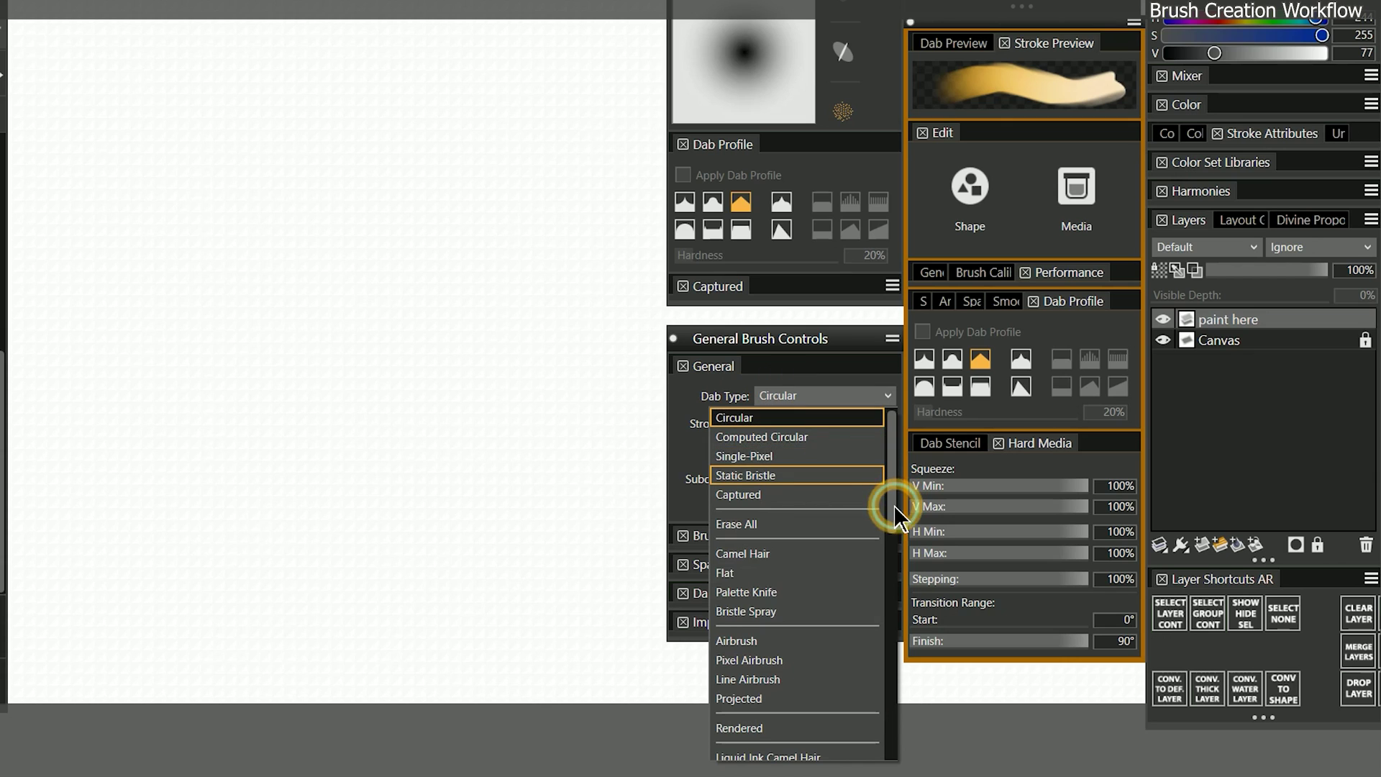
{"action": "left_click_drag", "start_coordinate": [894, 505], "coordinate": [883, 723]}
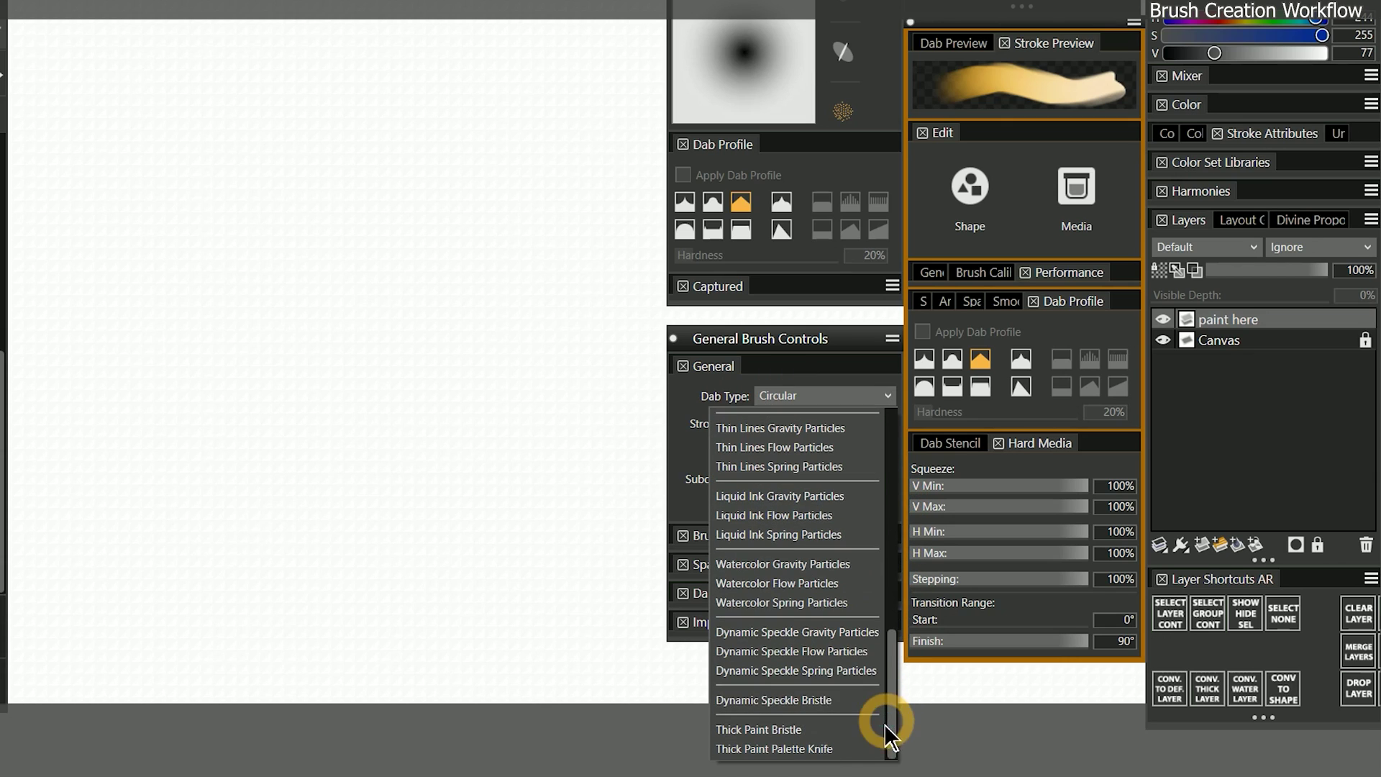
{"action": "left_click", "coordinate": [831, 700]}
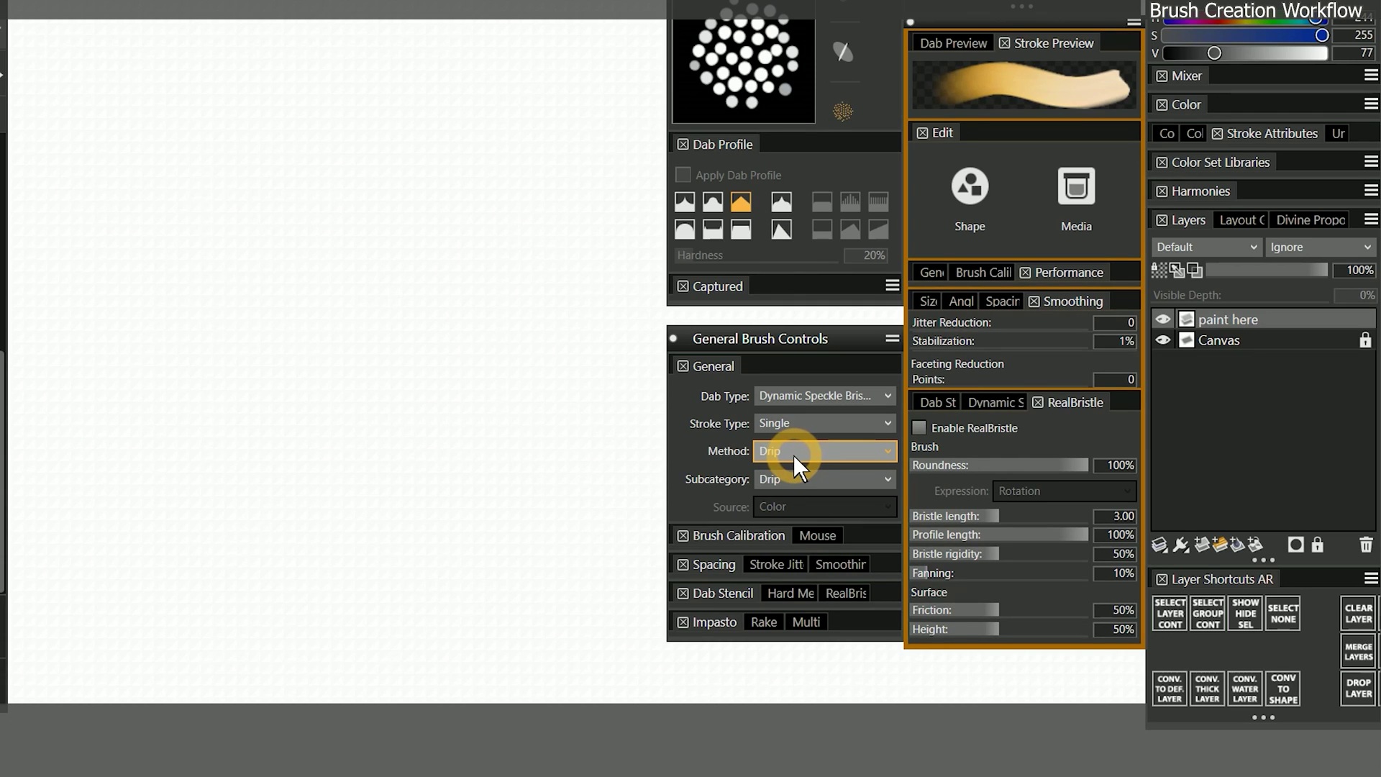
Keep Drip as the subcategory and paint a blue test stroke across the canvas top
{"action": "left_click", "coordinate": [803, 478]}
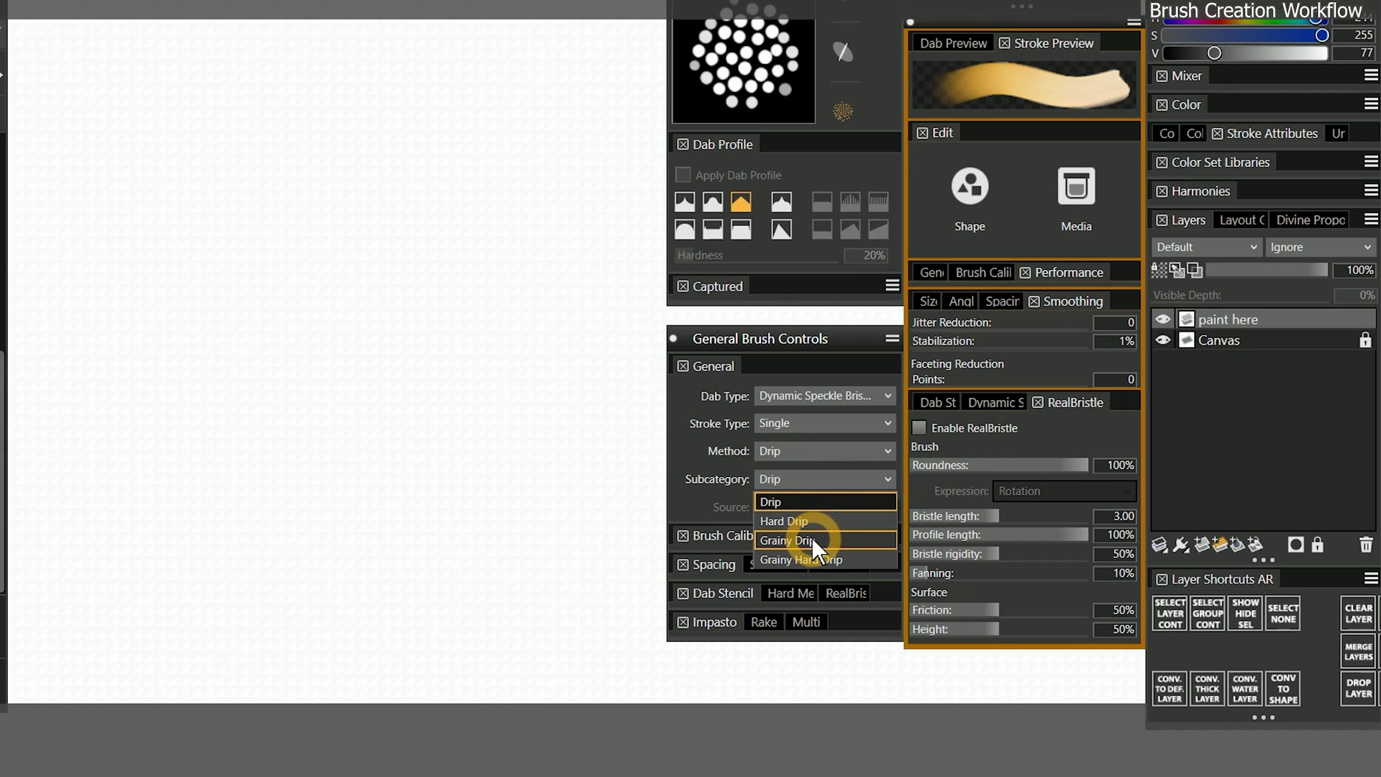
{"action": "left_click", "coordinate": [794, 502]}
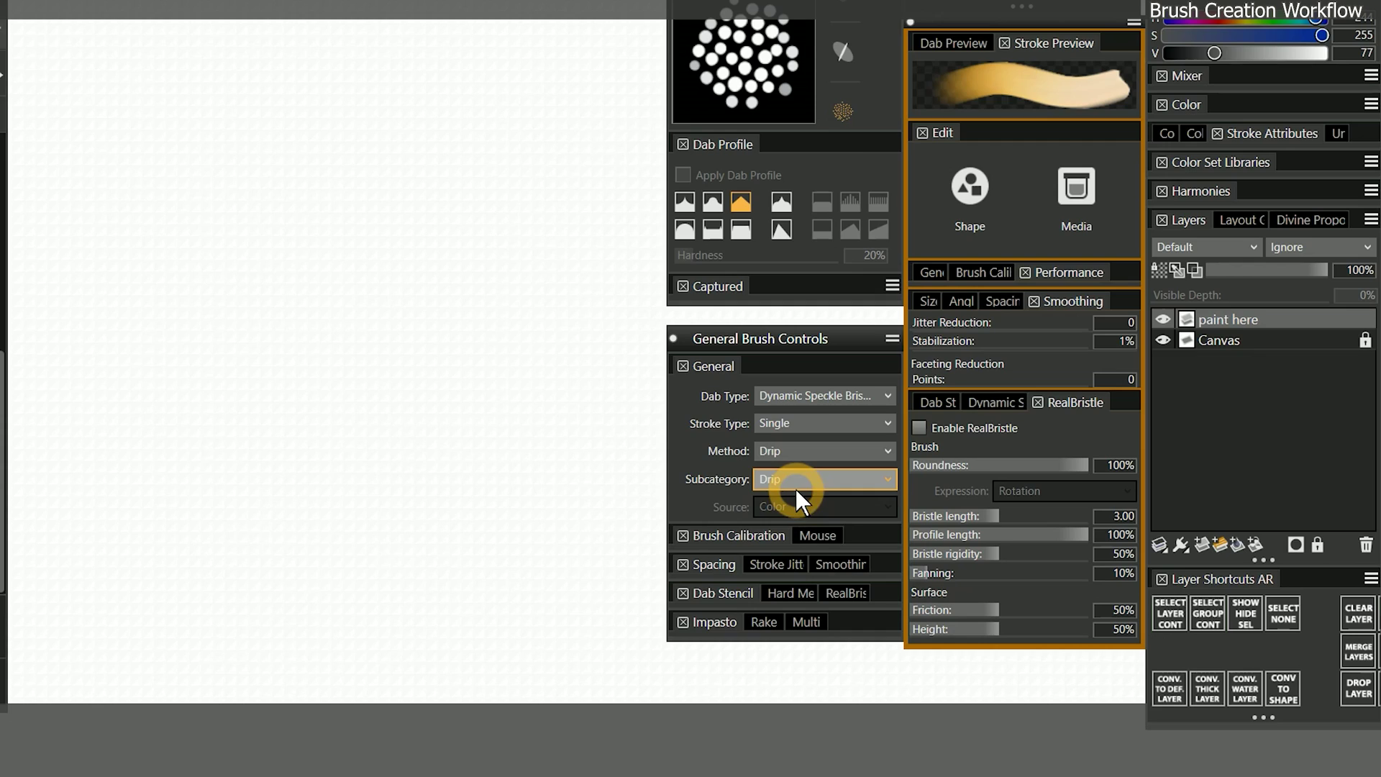
{"action": "mouse_move", "coordinate": [42, 75]}
{"action": "left_mouse_down"}
{"action": "mouse_move", "coordinate": [274, 97]}
{"action": "mouse_move", "coordinate": [583, 67]}
{"action": "mouse_move", "coordinate": [666, 41]}
{"action": "left_mouse_up"}
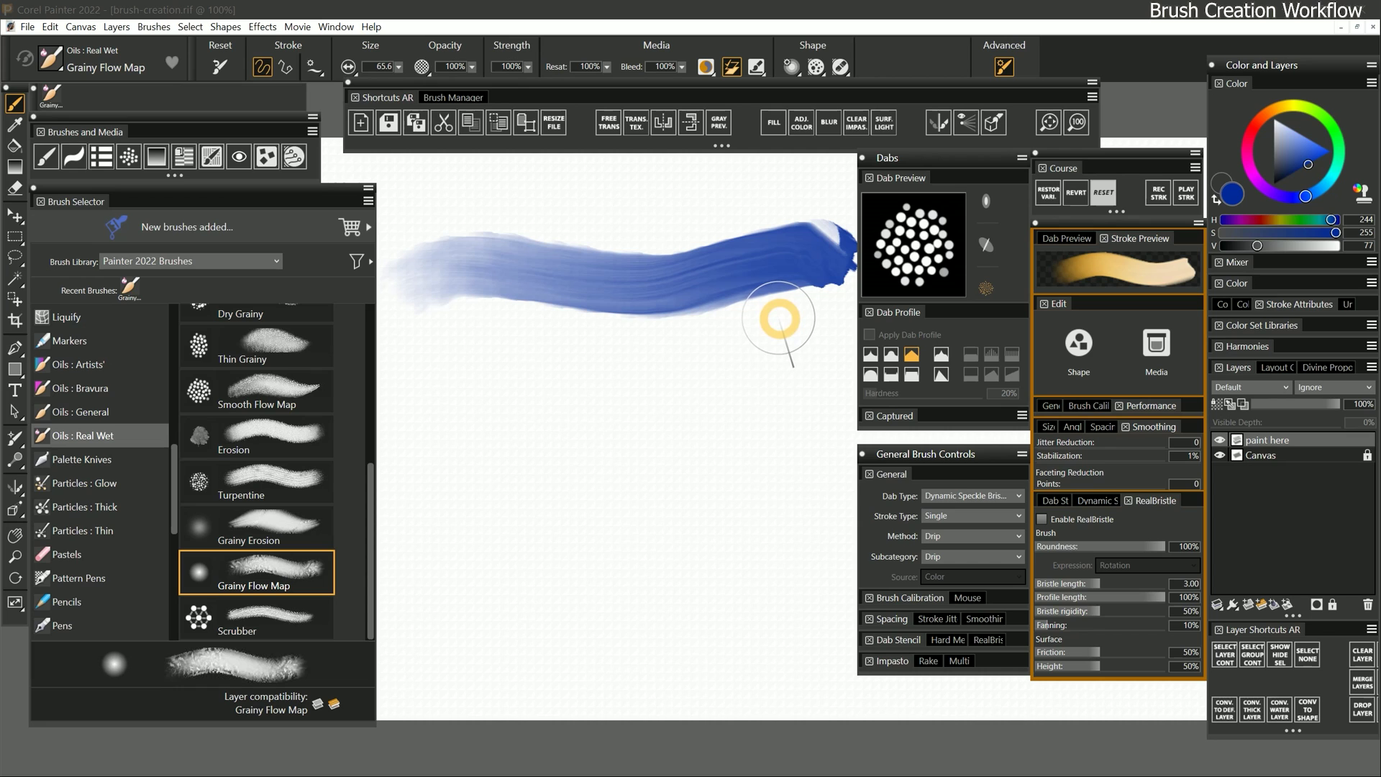
Stamp a row of round blue speckled dabs under the stroke and show Dynamic Speckle settings
{"action": "left_click", "coordinate": [460, 372]}
{"action": "left_click", "coordinate": [531, 366]}
{"action": "left_click", "coordinate": [584, 367]}
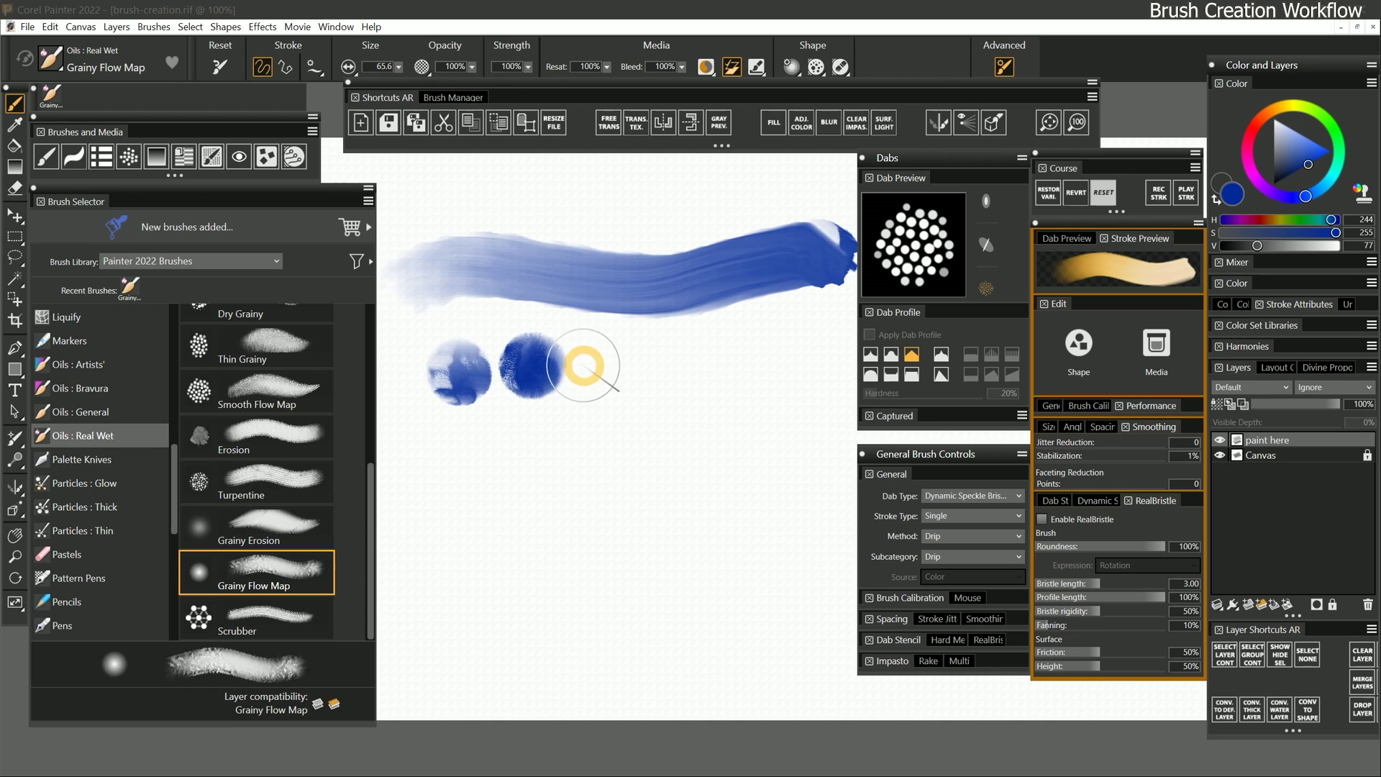
{"action": "left_click", "coordinate": [657, 368]}
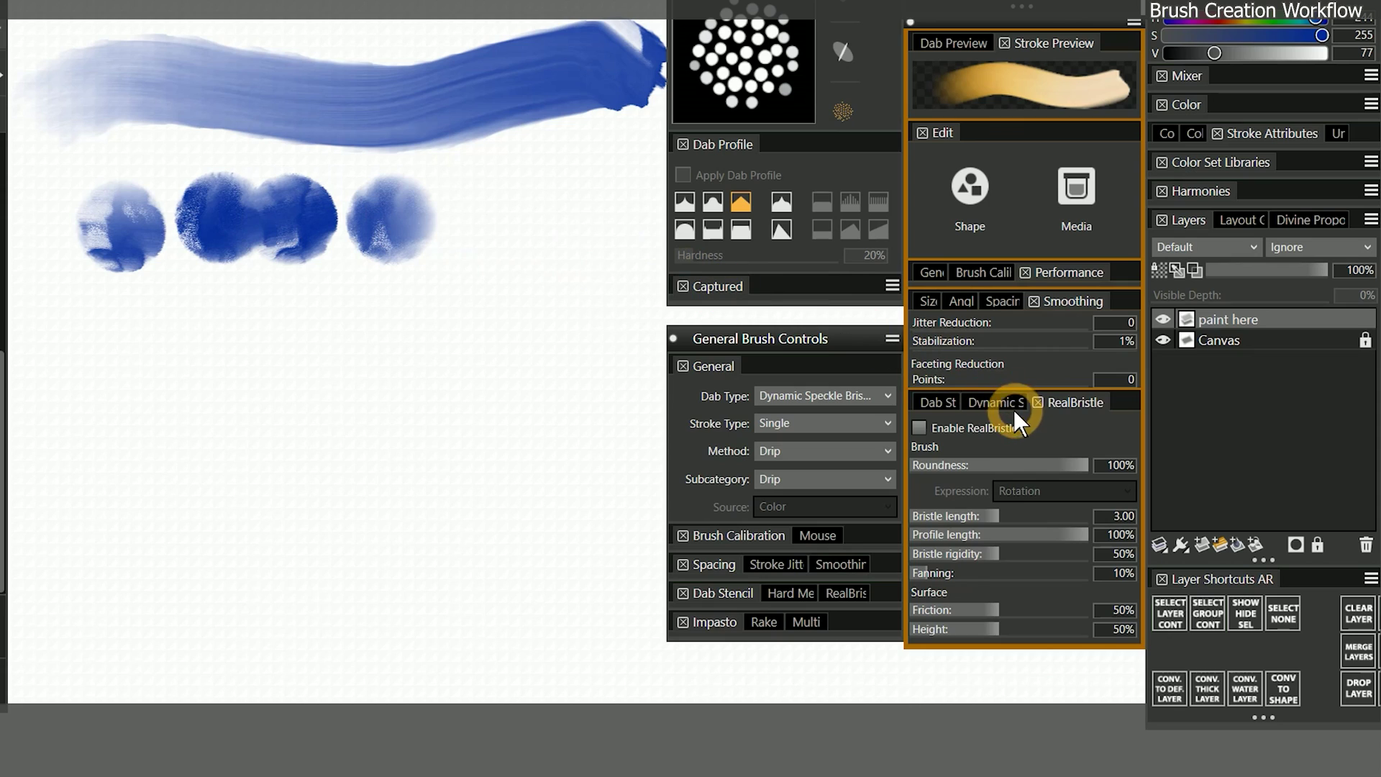
{"action": "left_click", "coordinate": [1105, 502]}
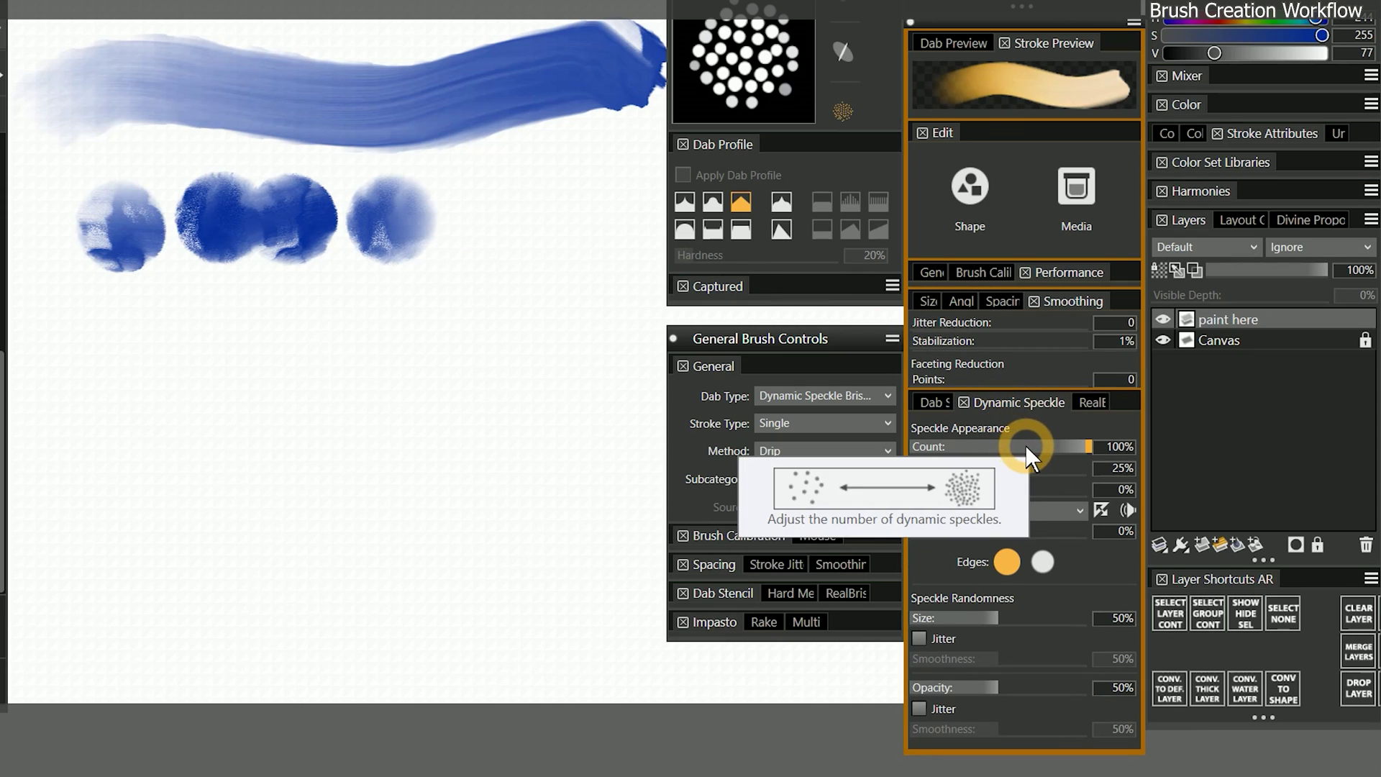
Set speckle Count 90% and Size 5%, then test with a streaky stroke and pale dab
{"action": "mouse_move", "coordinate": [1026, 446]}
{"action": "left_mouse_down"}
{"action": "mouse_move", "coordinate": [1009, 446]}
{"action": "mouse_move", "coordinate": [1040, 441]}
{"action": "left_mouse_up"}
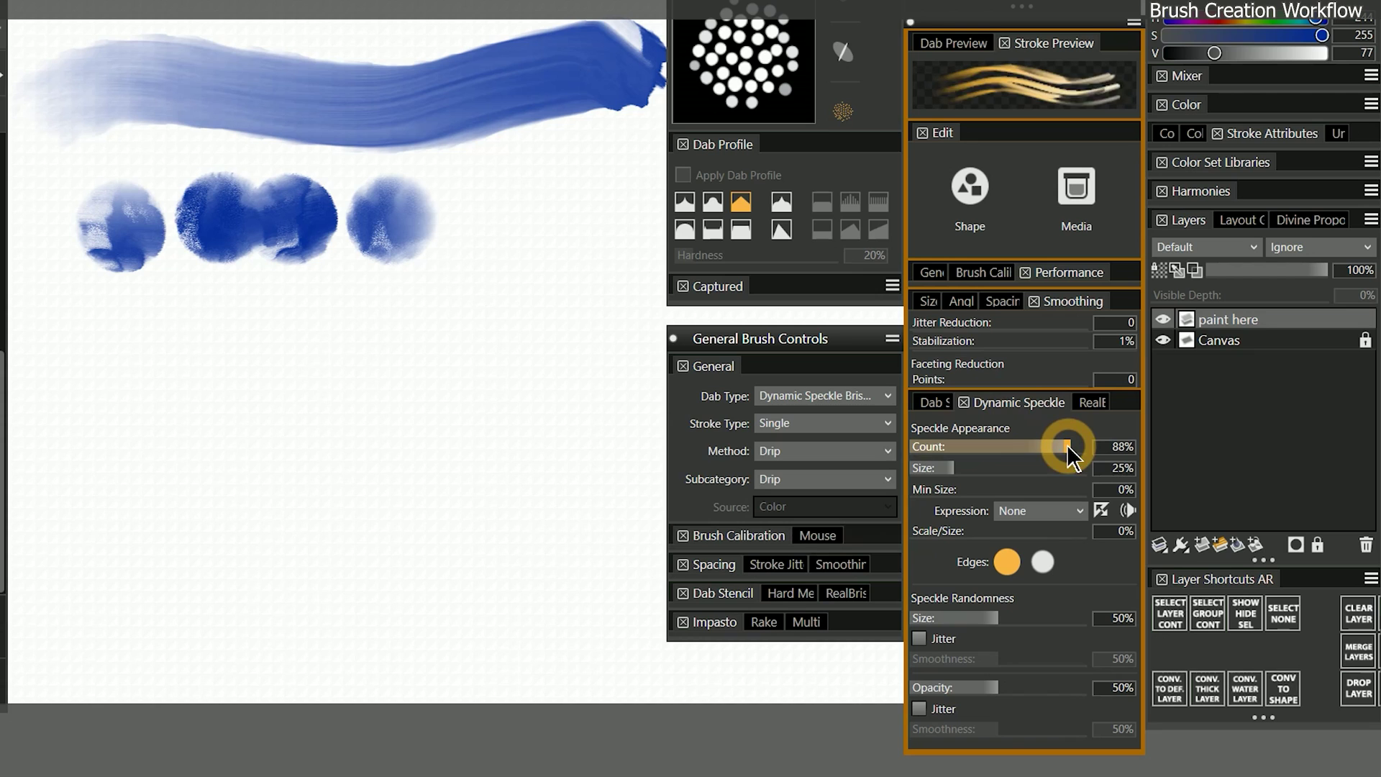
{"action": "left_click_drag", "start_coordinate": [1068, 446], "coordinate": [1078, 447]}
{"action": "left_click", "coordinate": [923, 468]}
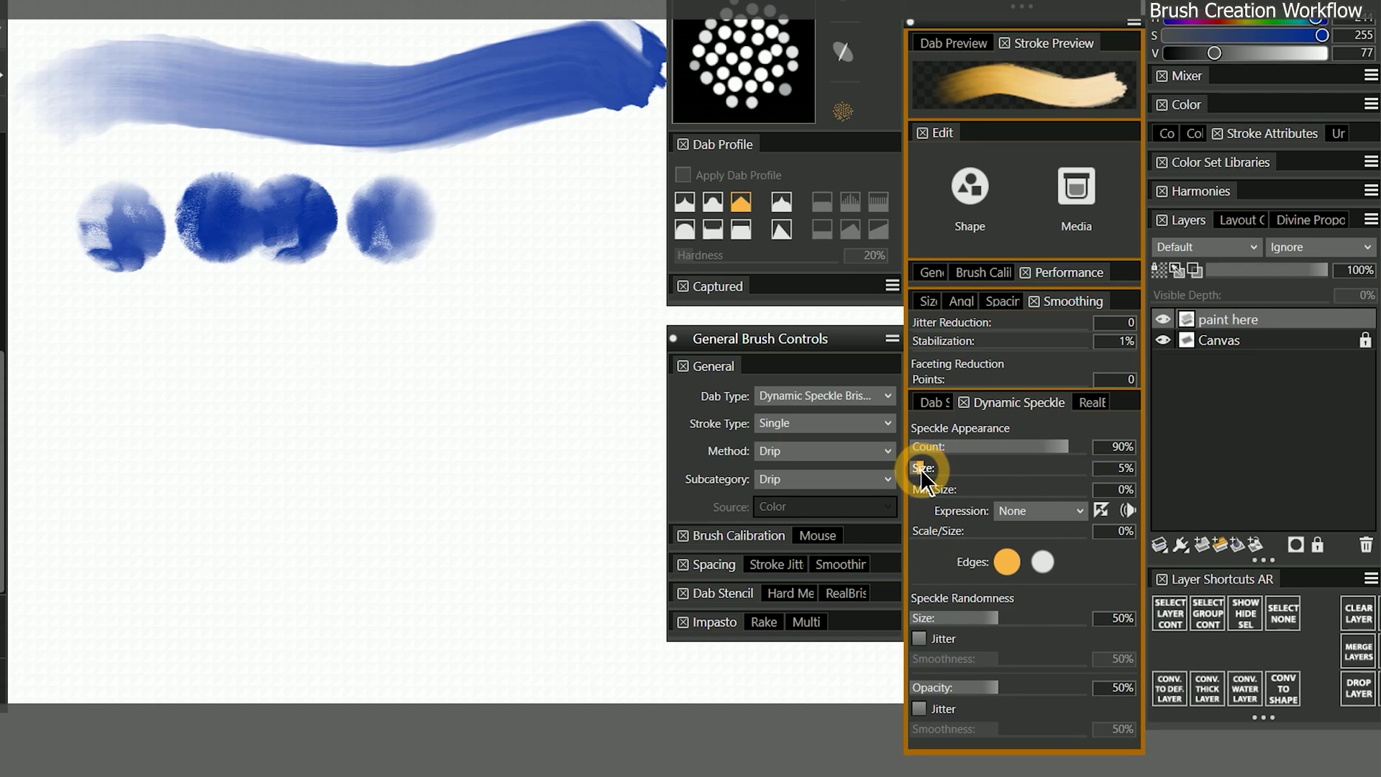
{"action": "left_click_drag", "start_coordinate": [920, 470], "coordinate": [914, 470]}
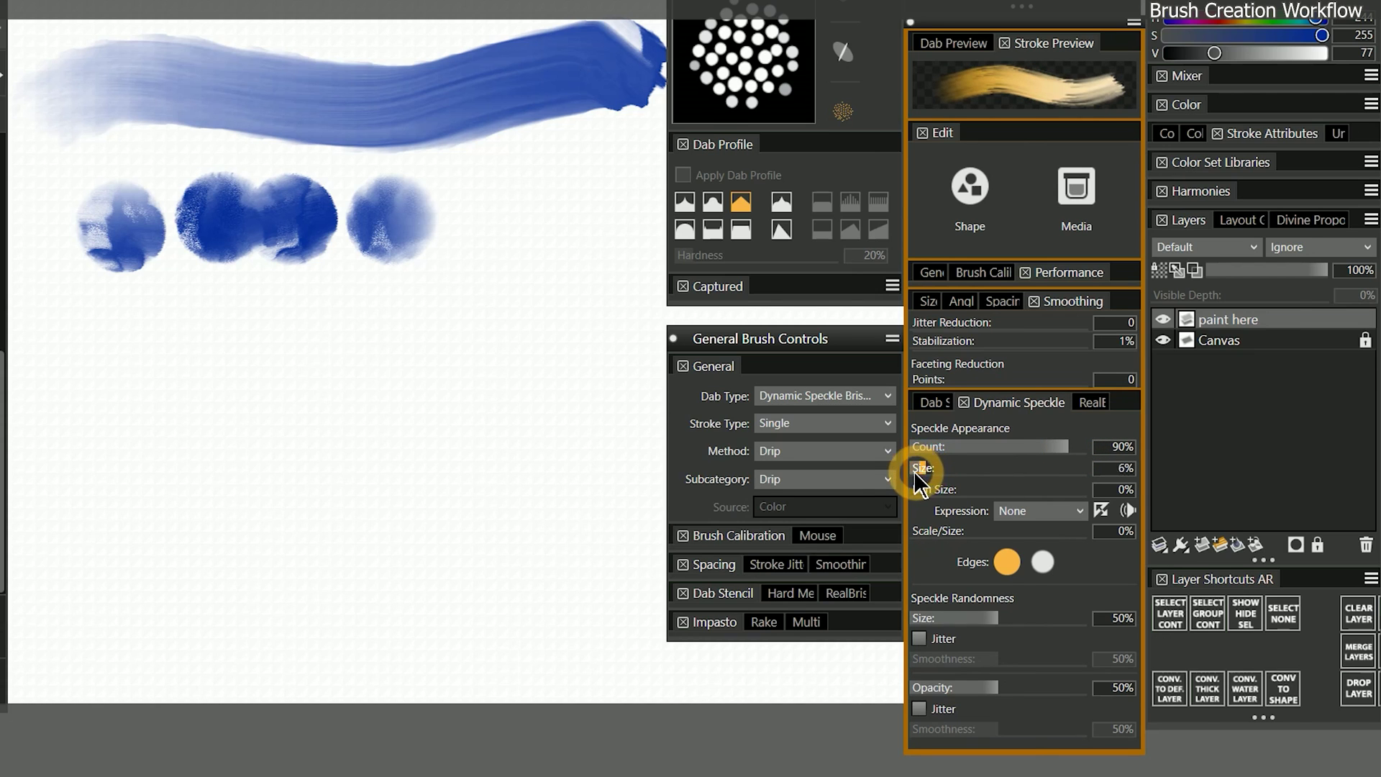
{"action": "mouse_move", "coordinate": [63, 327]}
{"action": "left_mouse_down"}
{"action": "mouse_move", "coordinate": [315, 350]}
{"action": "mouse_move", "coordinate": [599, 307]}
{"action": "mouse_move", "coordinate": [605, 285]}
{"action": "left_mouse_up"}
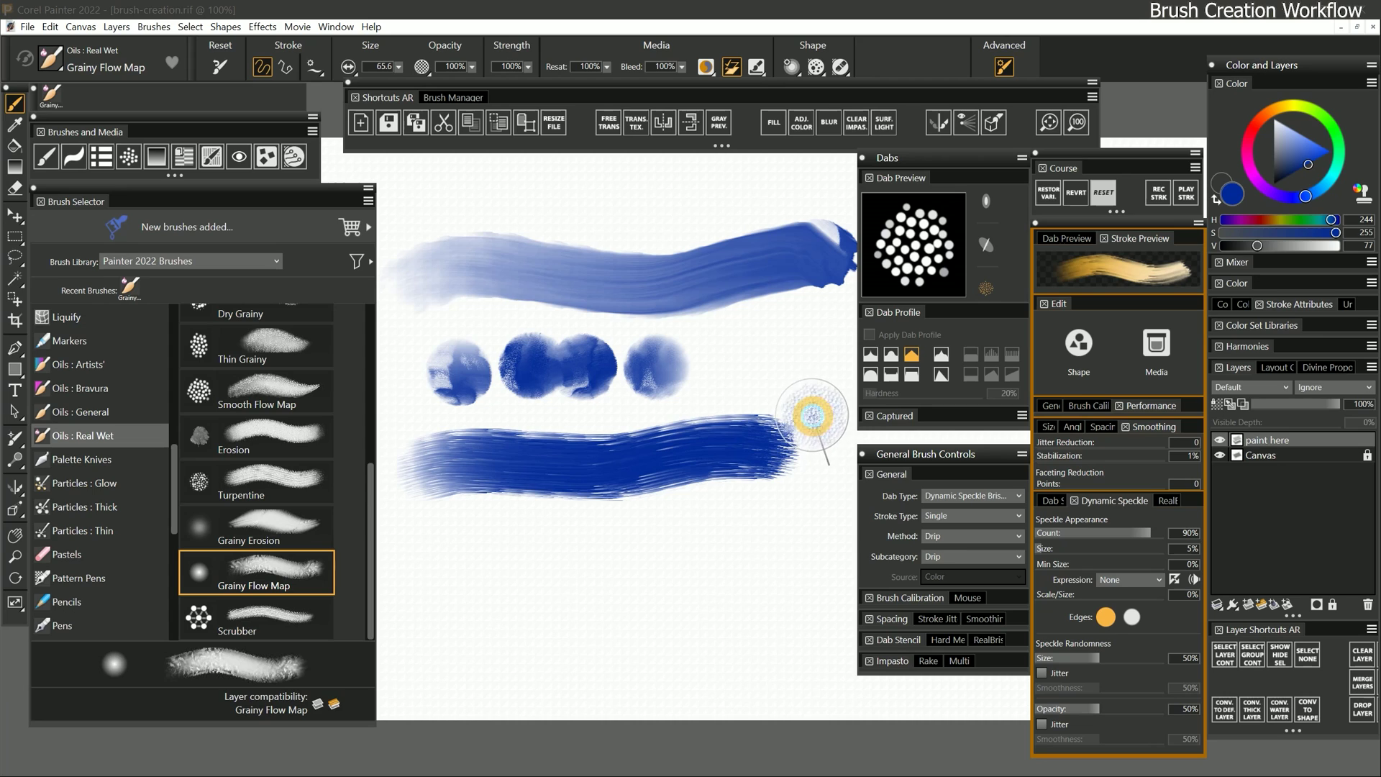
{"action": "left_click", "coordinate": [785, 365]}
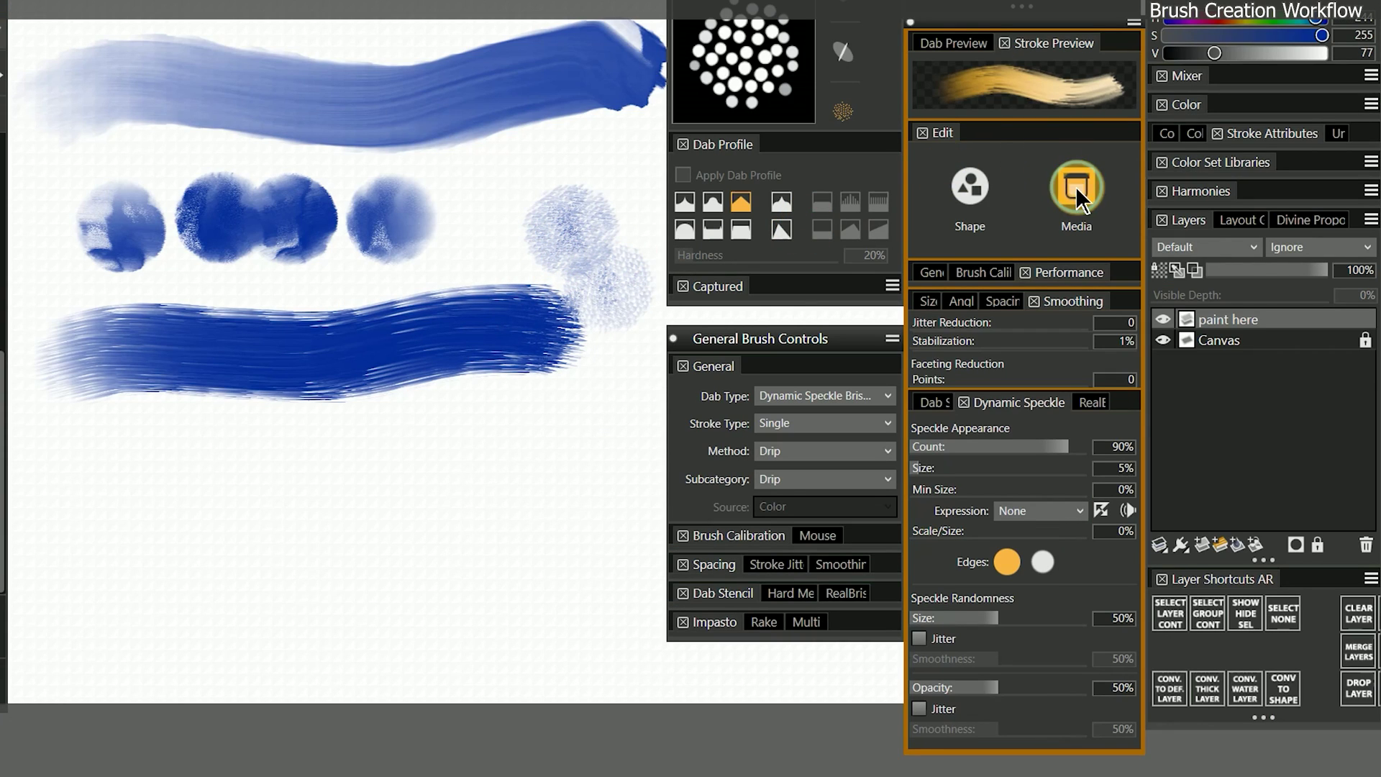
Apply the Wisp blending preset in the brush's Media settings
{"action": "left_click", "coordinate": [1076, 187]}
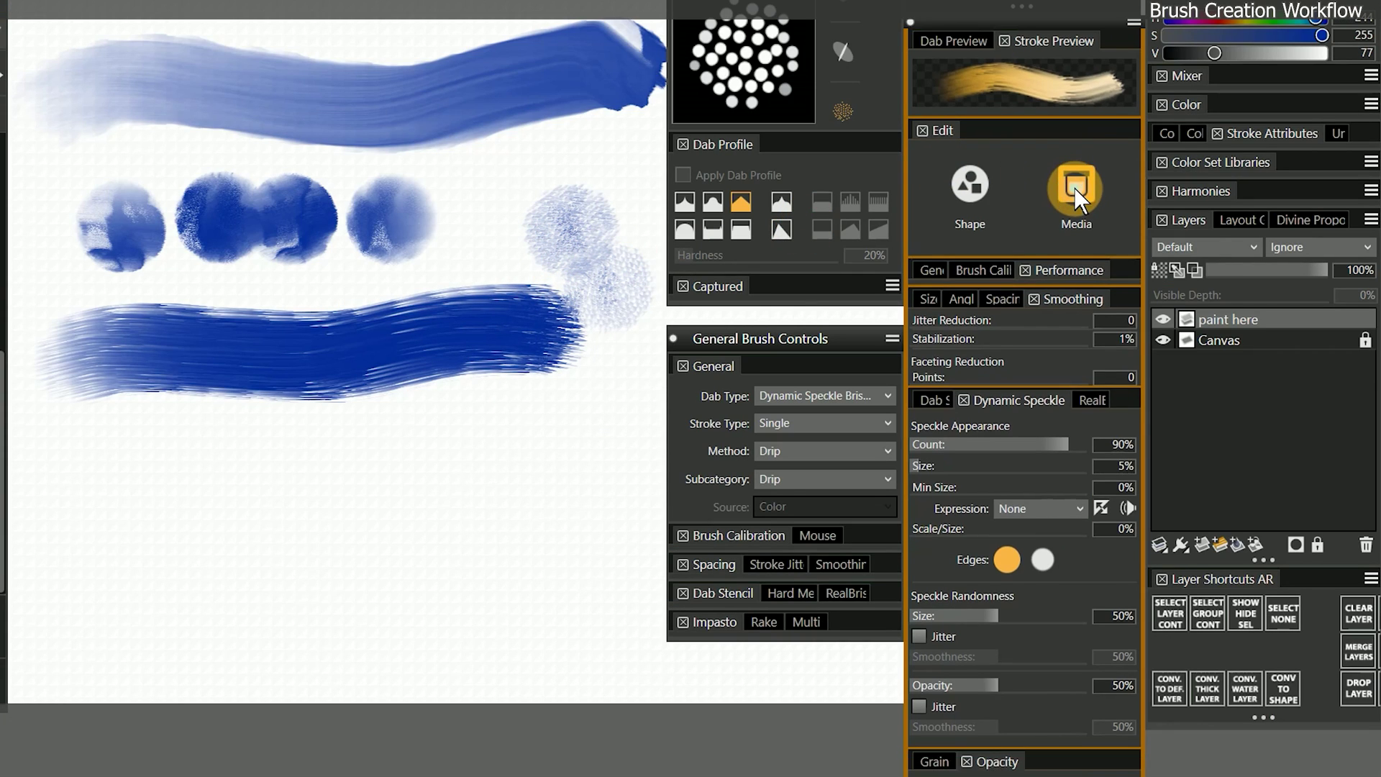
{"action": "left_click", "coordinate": [1011, 329]}
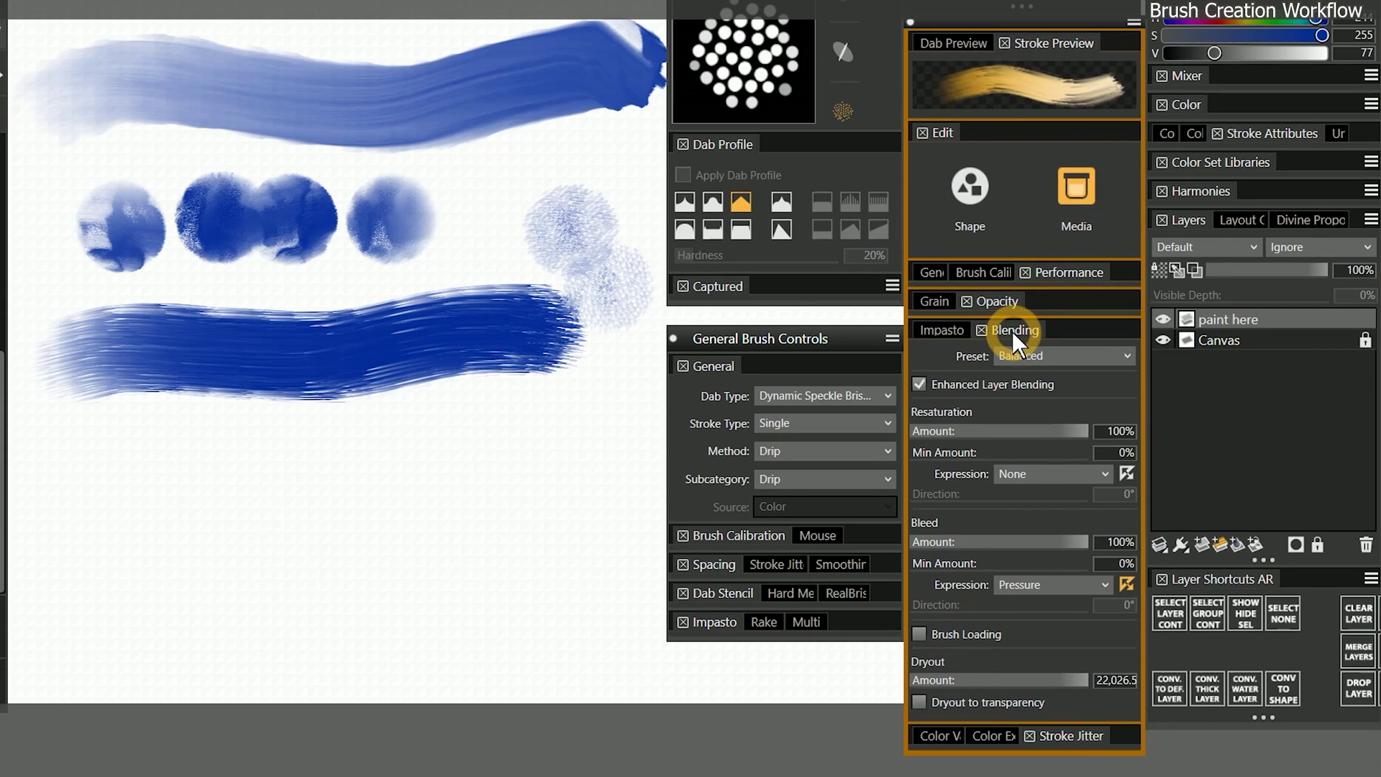
{"action": "left_click", "coordinate": [1029, 356]}
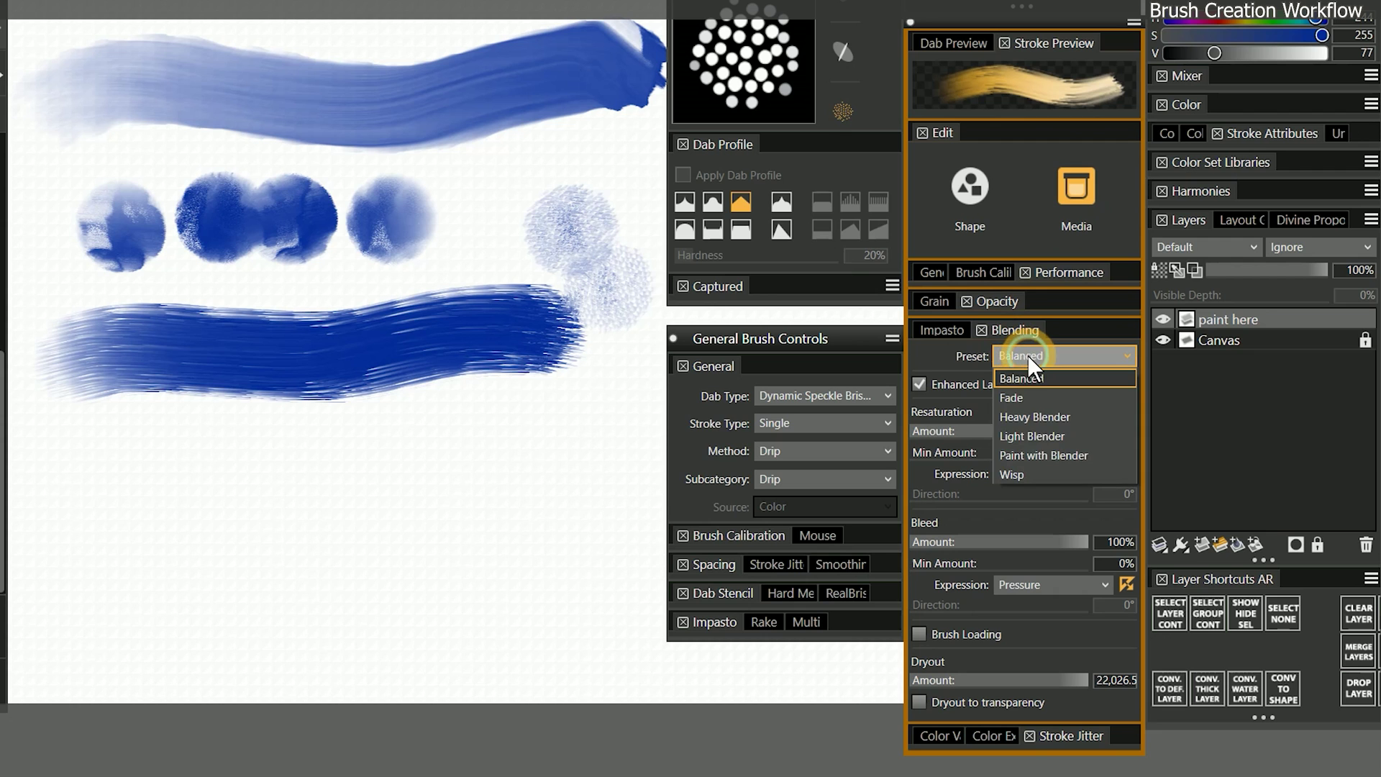
{"action": "left_click", "coordinate": [1023, 474]}
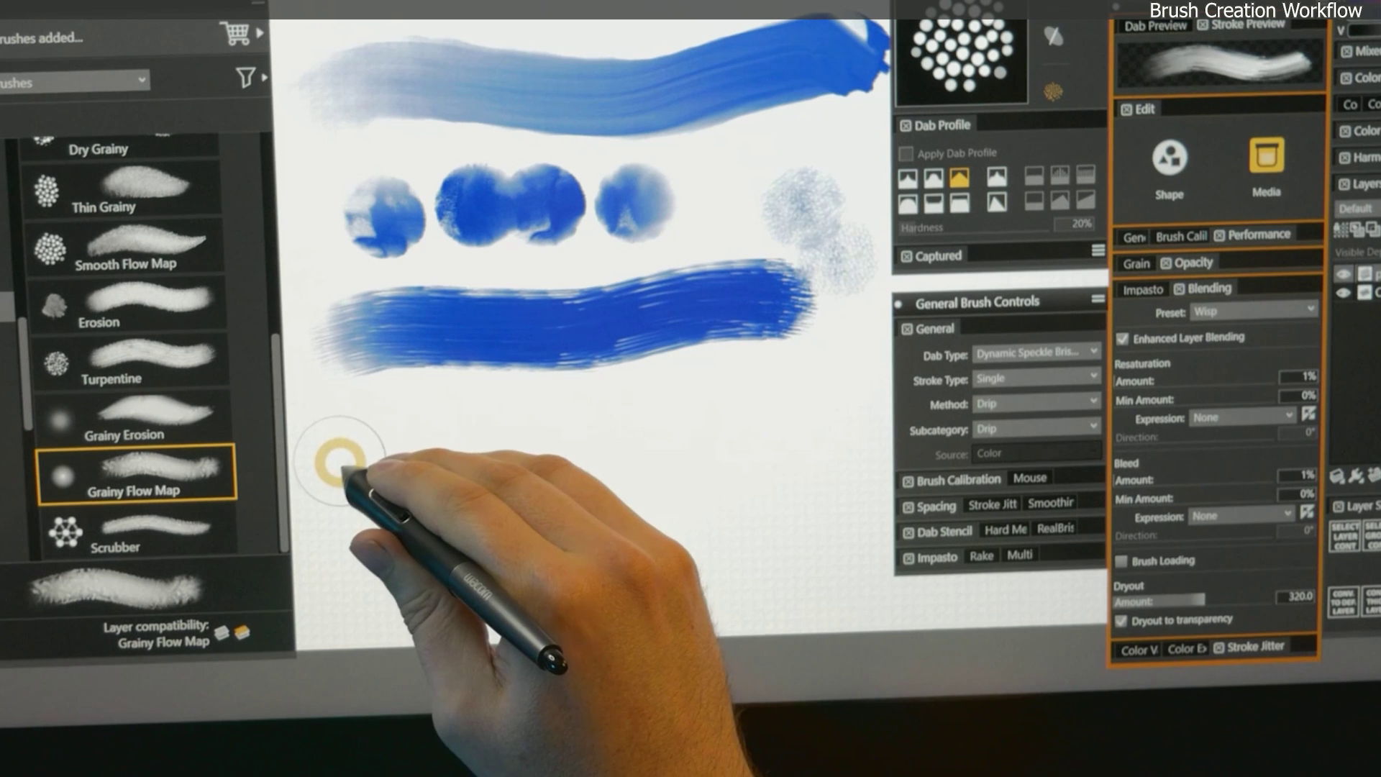
Paint pale wispy, zigzag and wavy test strokes below the blue band
{"action": "mouse_move", "coordinate": [338, 463]}
{"action": "left_mouse_down"}
{"action": "mouse_move", "coordinate": [373, 515]}
{"action": "mouse_move", "coordinate": [487, 511]}
{"action": "mouse_move", "coordinate": [604, 374]}
{"action": "left_mouse_up"}
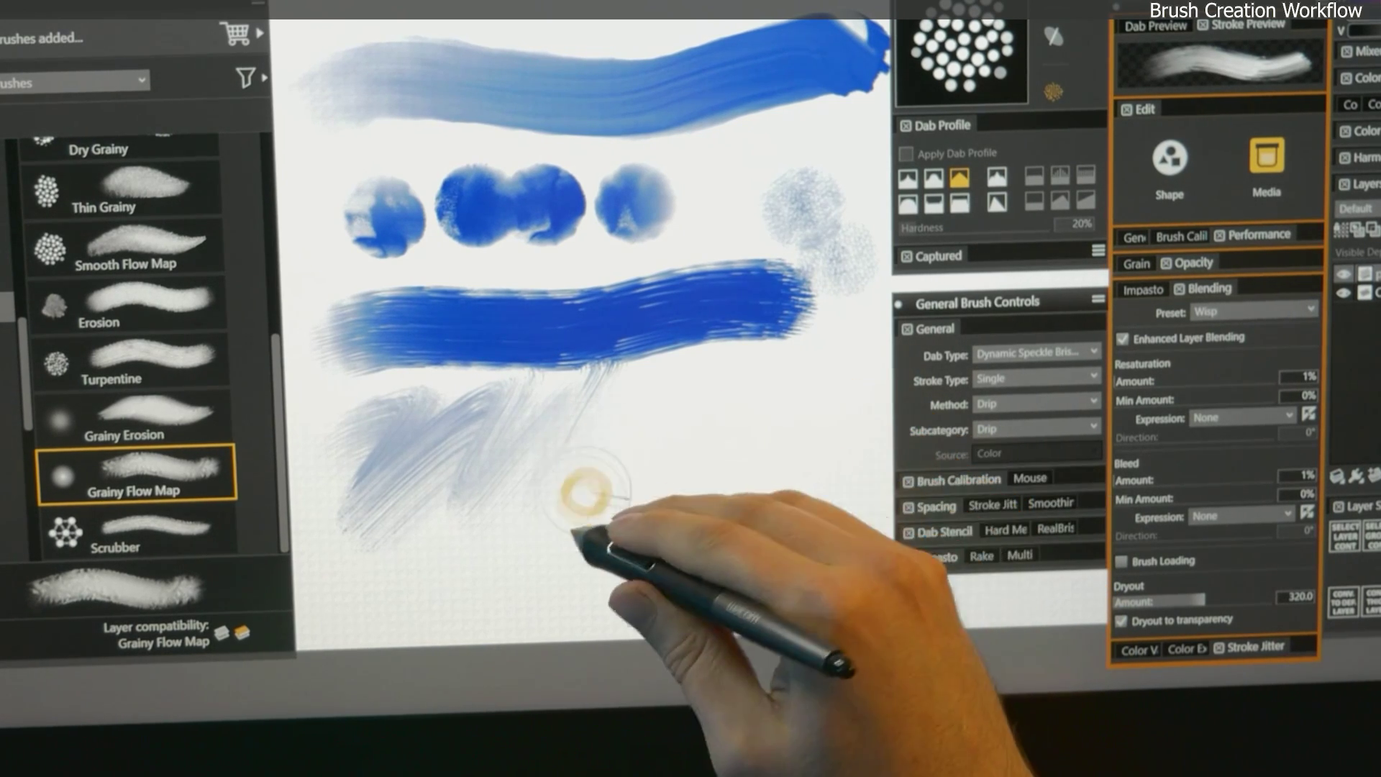
{"action": "mouse_move", "coordinate": [584, 493]}
{"action": "left_mouse_down"}
{"action": "mouse_move", "coordinate": [641, 531]}
{"action": "mouse_move", "coordinate": [748, 530]}
{"action": "mouse_move", "coordinate": [763, 431]}
{"action": "left_mouse_up"}
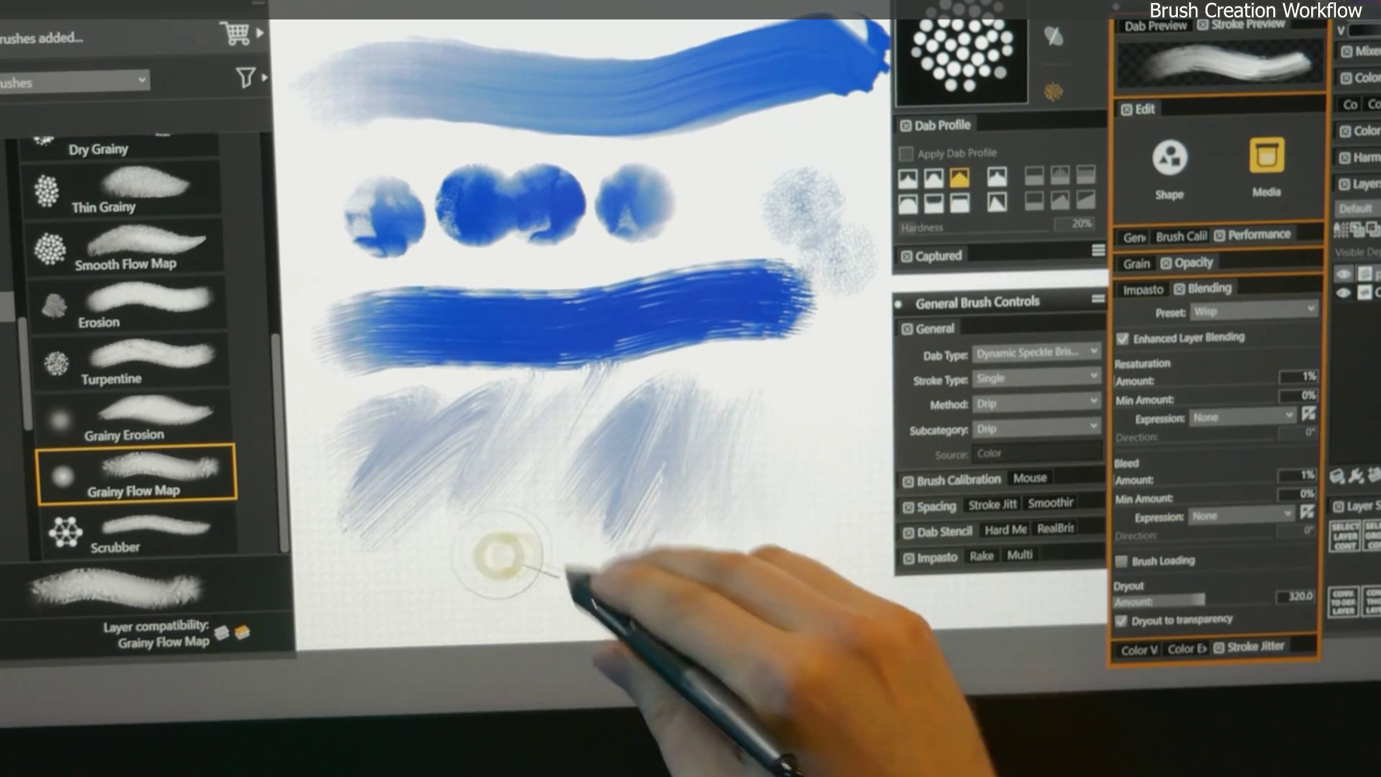
{"action": "mouse_move", "coordinate": [500, 556]}
{"action": "left_mouse_down"}
{"action": "mouse_move", "coordinate": [671, 535]}
{"action": "mouse_move", "coordinate": [873, 568]}
{"action": "left_mouse_up"}
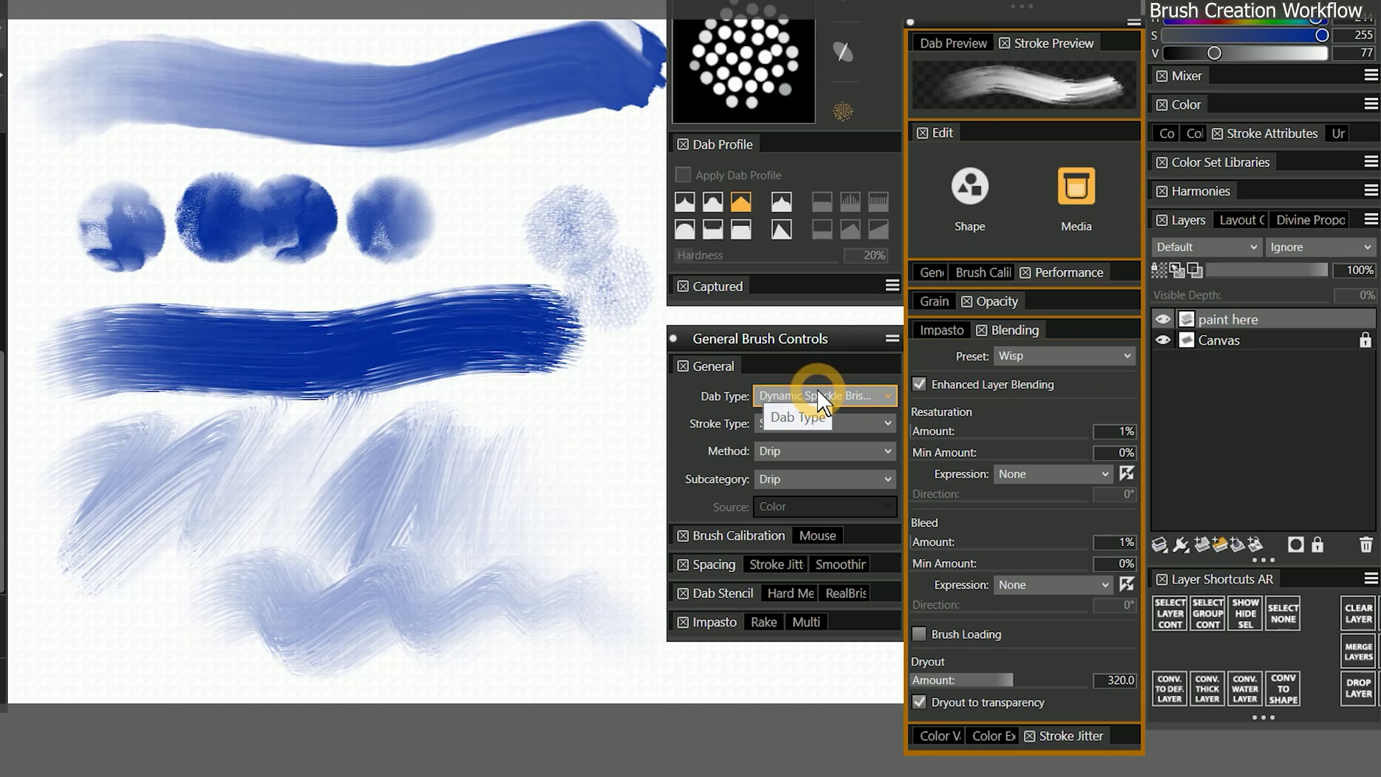
Apply the Paint with Blender blending preset and set dab spacing to 130%
{"action": "left_click", "coordinate": [1046, 356]}
{"action": "left_click", "coordinate": [1054, 455]}
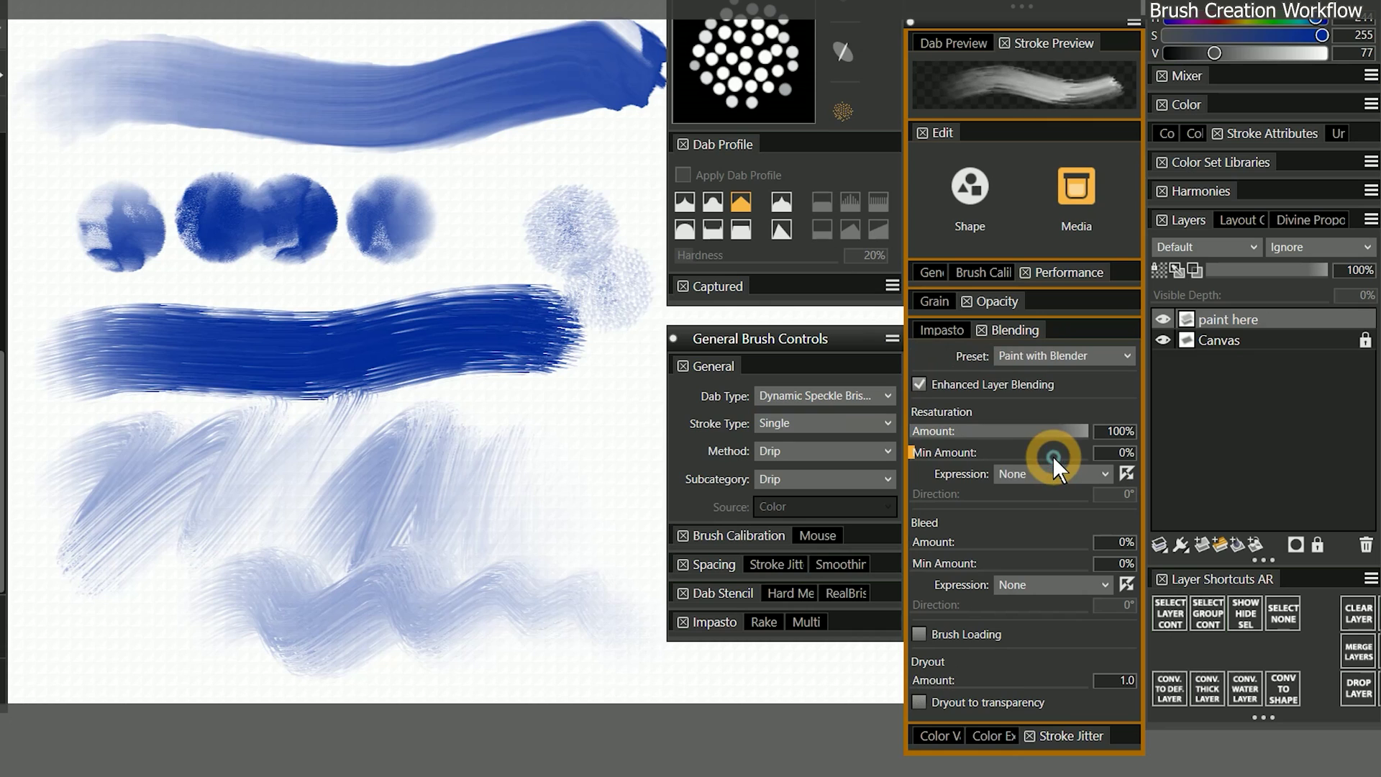
{"action": "left_click", "coordinate": [972, 191]}
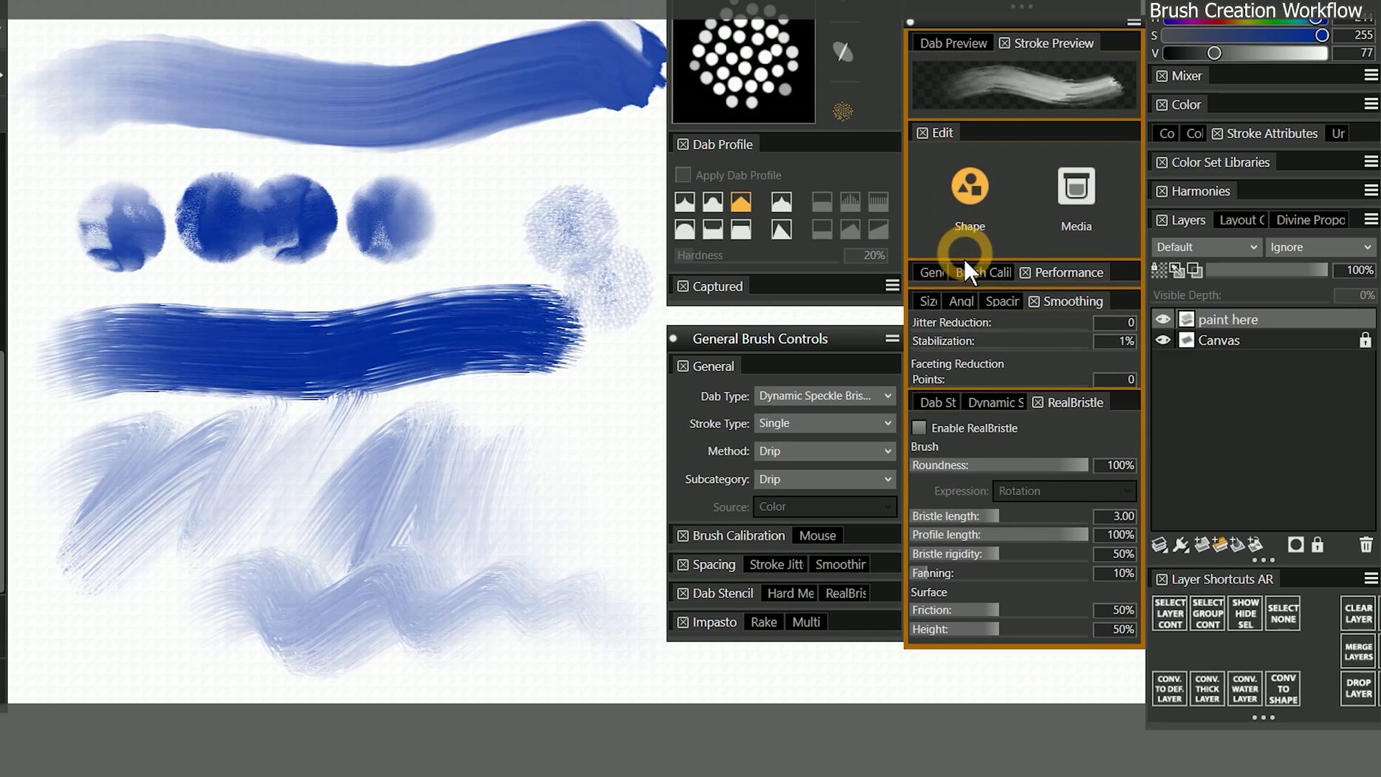
{"action": "left_click", "coordinate": [1134, 329]}
{"action": "type", "text": "13"}
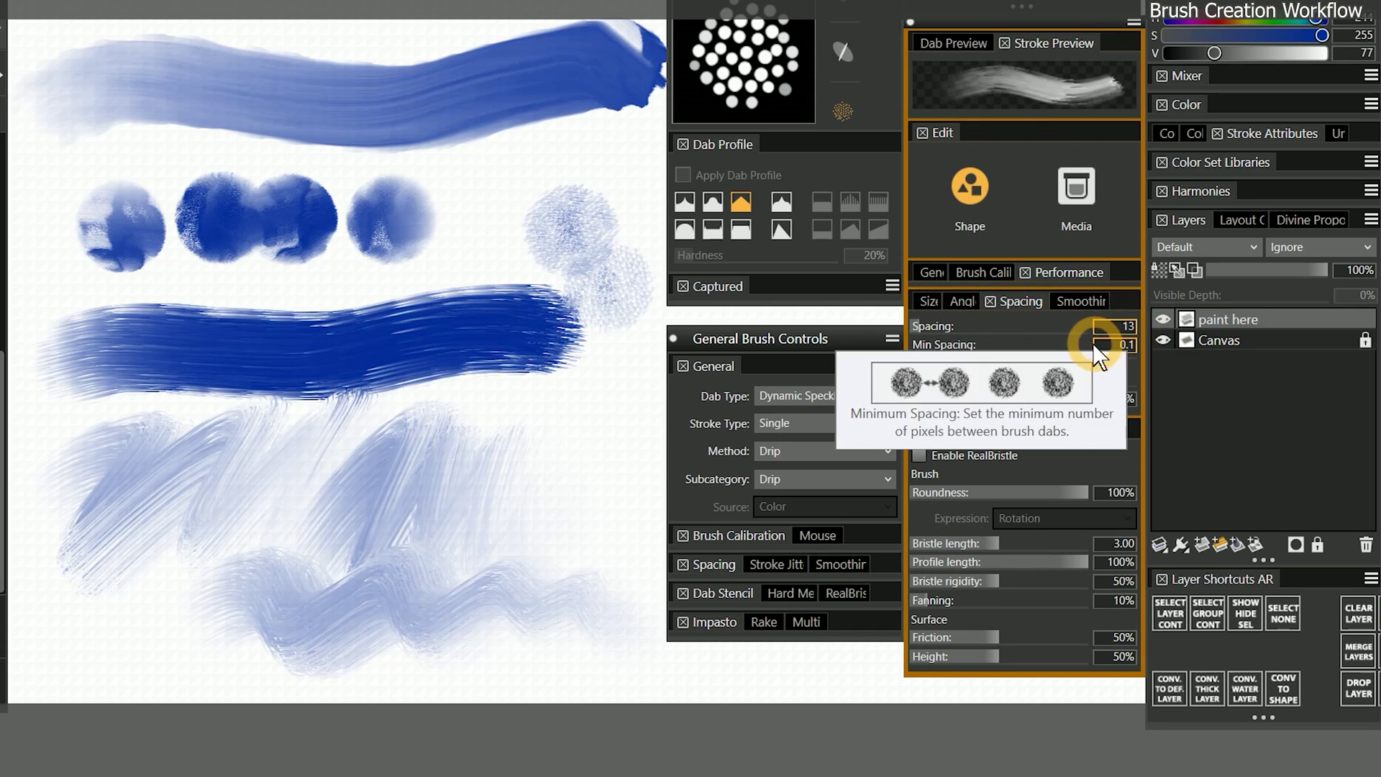
{"action": "type", "text": "0"}
{"action": "key", "text": "Return"}
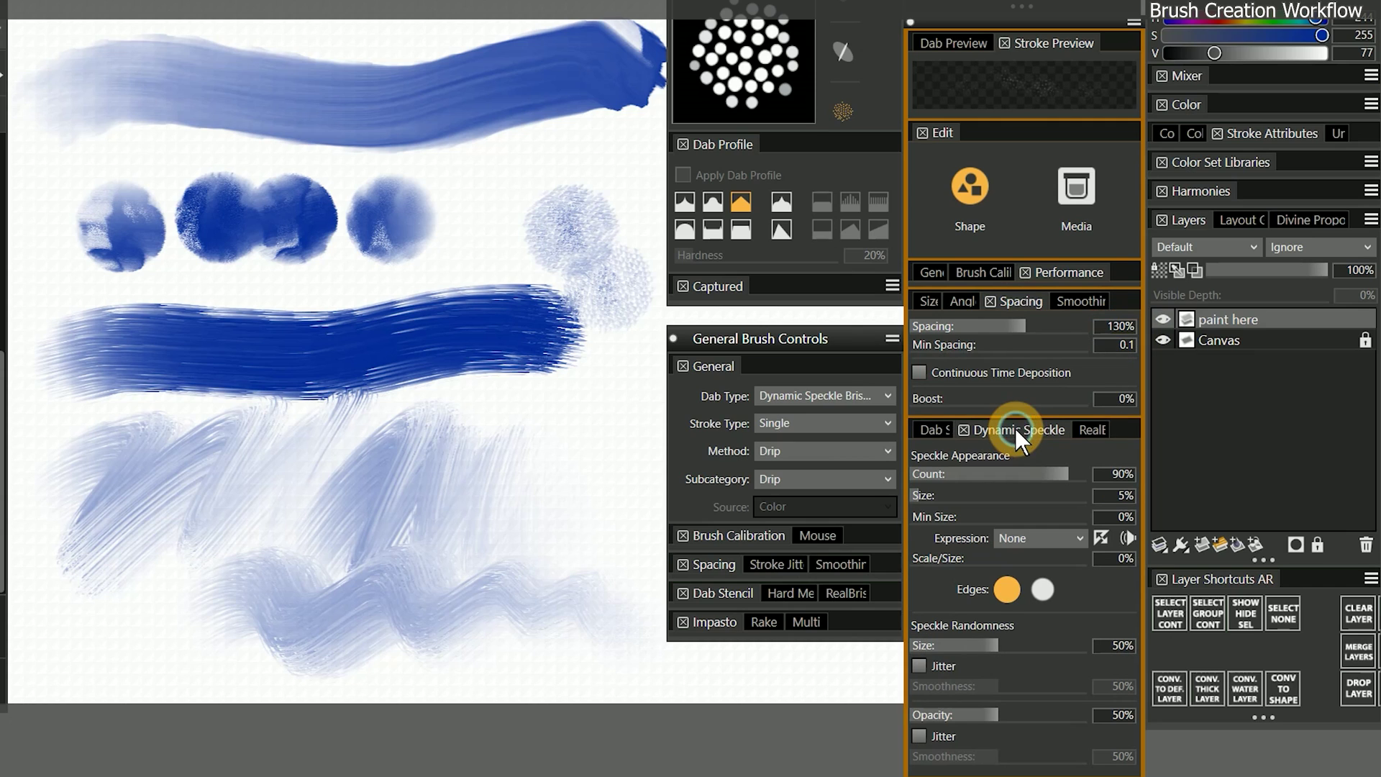
Set speckle Count to 70% and switch speckle edges to the second style
{"action": "left_click", "coordinate": [1129, 474]}
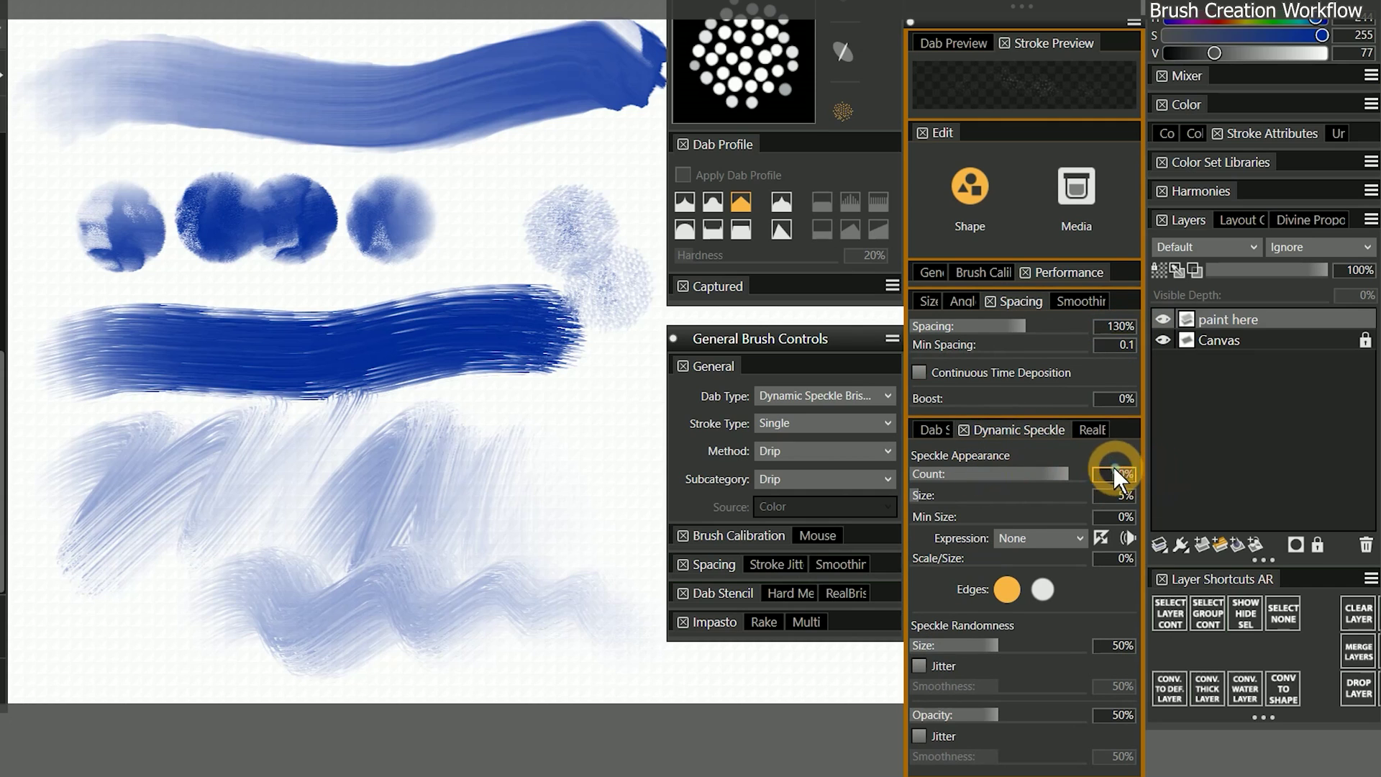
{"action": "type", "text": "70"}
{"action": "key", "text": "Return"}
{"action": "left_click", "coordinate": [1043, 587]}
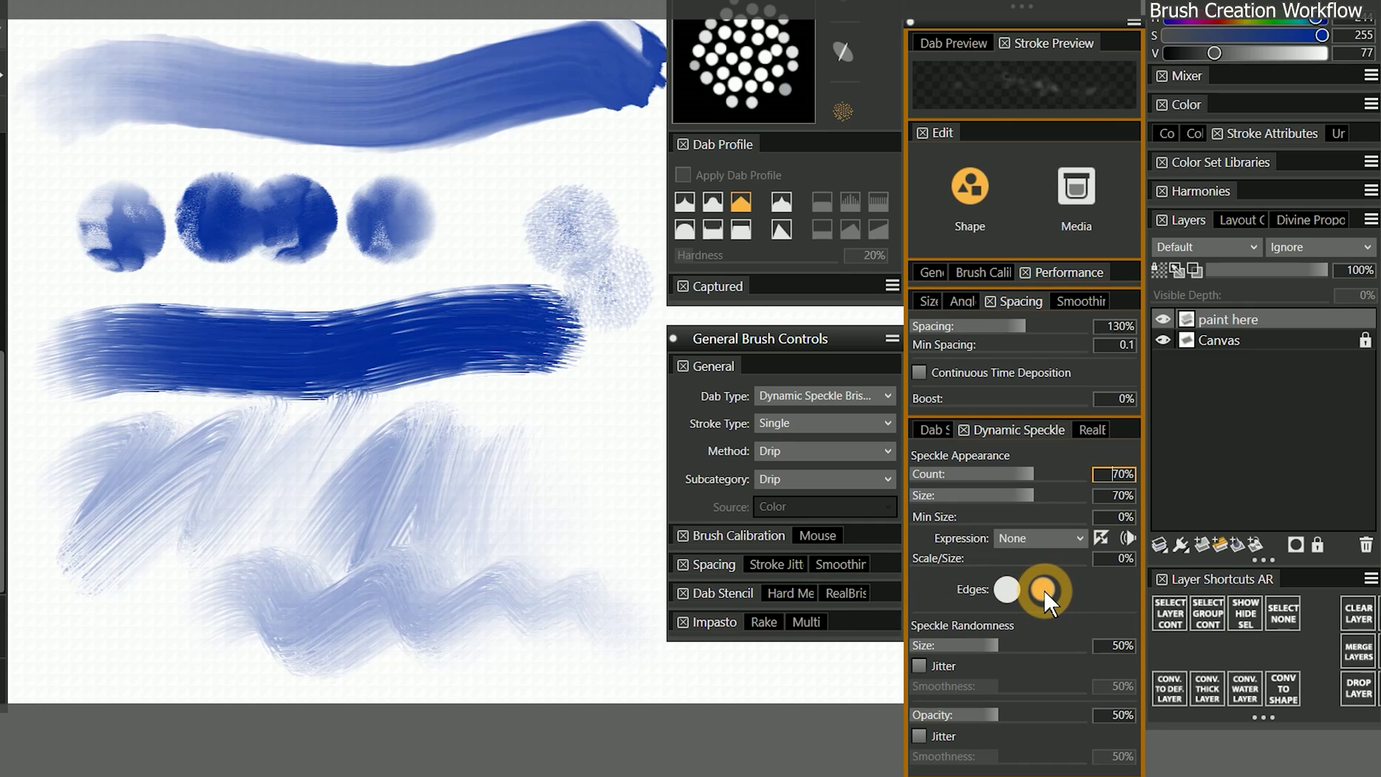
Clear the canvas and paint speckle test strokes, enlarging the brush to about 476
{"action": "key", "text": "ctrl+a"}
{"action": "key", "text": "Delete"}
{"action": "mouse_move", "coordinate": [139, 209]}
{"action": "left_mouse_down"}
{"action": "mouse_move", "coordinate": [331, 123]}
{"action": "mouse_move", "coordinate": [144, 313]}
{"action": "mouse_move", "coordinate": [396, 180]}
{"action": "mouse_move", "coordinate": [257, 299]}
{"action": "mouse_move", "coordinate": [399, 232]}
{"action": "mouse_move", "coordinate": [366, 301]}
{"action": "mouse_move", "coordinate": [429, 293]}
{"action": "left_mouse_up"}
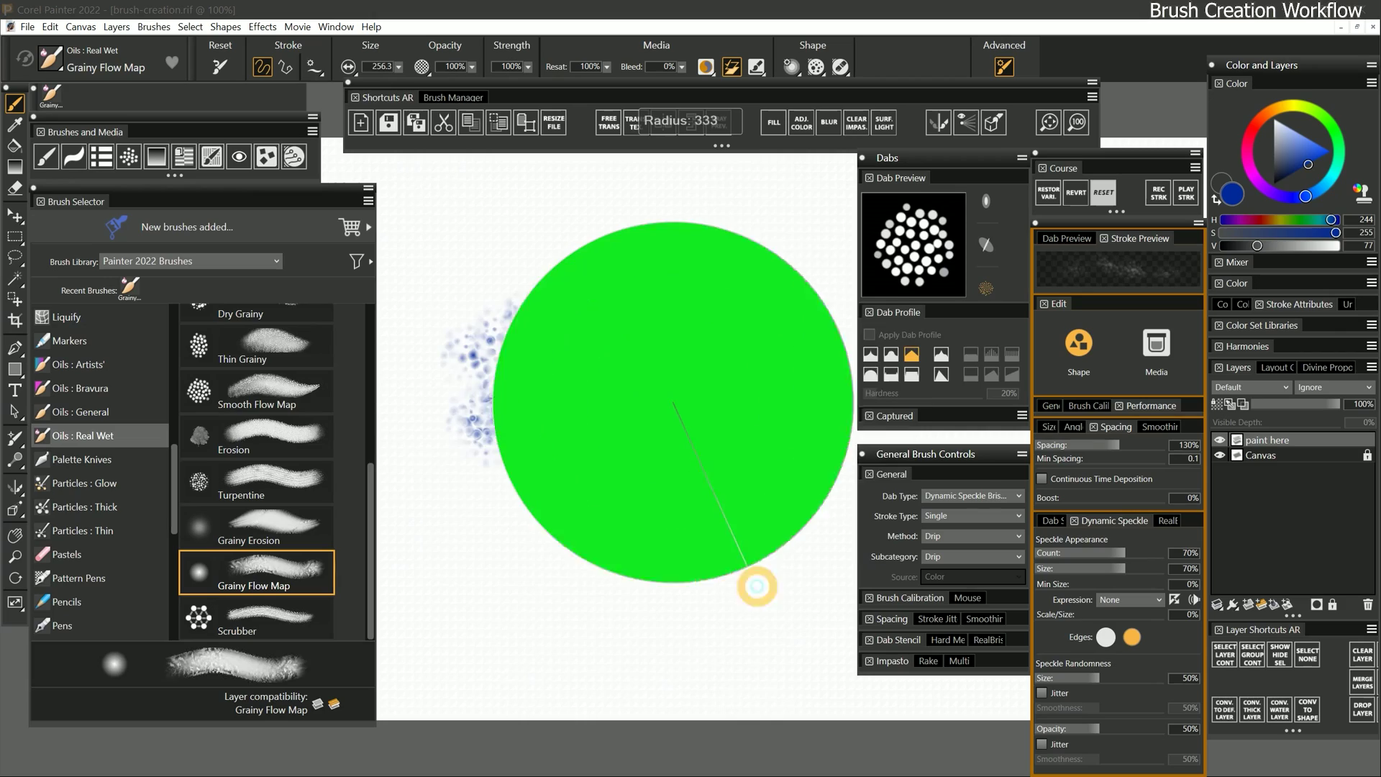
{"action": "left_click_drag", "start_coordinate": [755, 584], "coordinate": [761, 563]}
{"action": "mouse_move", "coordinate": [709, 456]}
{"action": "left_mouse_down"}
{"action": "mouse_move", "coordinate": [522, 610]}
{"action": "mouse_move", "coordinate": [724, 578]}
{"action": "mouse_move", "coordinate": [807, 371]}
{"action": "mouse_move", "coordinate": [610, 269]}
{"action": "mouse_move", "coordinate": [443, 324]}
{"action": "mouse_move", "coordinate": [460, 598]}
{"action": "mouse_move", "coordinate": [623, 360]}
{"action": "mouse_move", "coordinate": [789, 594]}
{"action": "mouse_move", "coordinate": [726, 569]}
{"action": "mouse_move", "coordinate": [488, 612]}
{"action": "mouse_move", "coordinate": [524, 662]}
{"action": "left_mouse_up"}
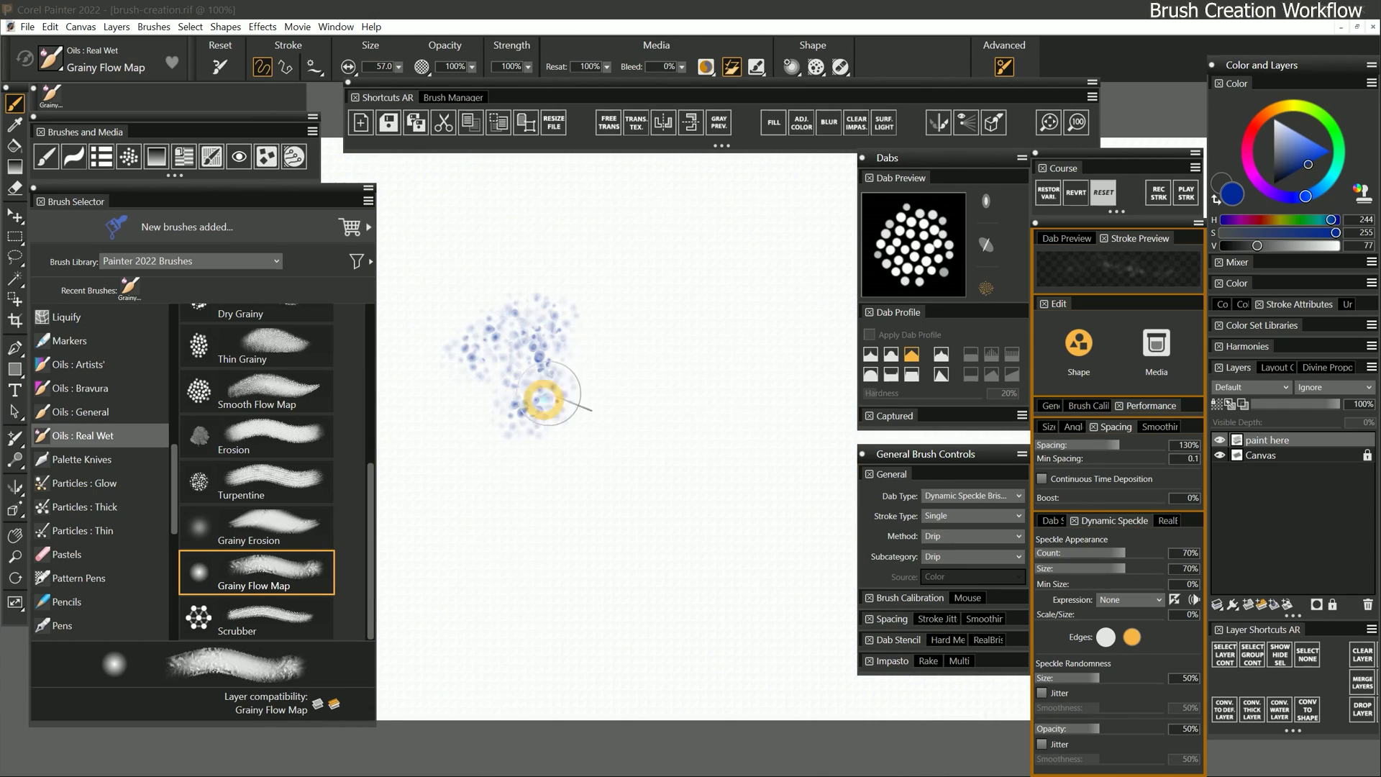
Paint two clumpy blue speckle strokes, one above the other, with a size-57 brush
{"action": "mouse_move", "coordinate": [549, 401]}
{"action": "left_mouse_down"}
{"action": "mouse_move", "coordinate": [687, 333]}
{"action": "mouse_move", "coordinate": [690, 392]}
{"action": "mouse_move", "coordinate": [750, 359]}
{"action": "left_mouse_up"}
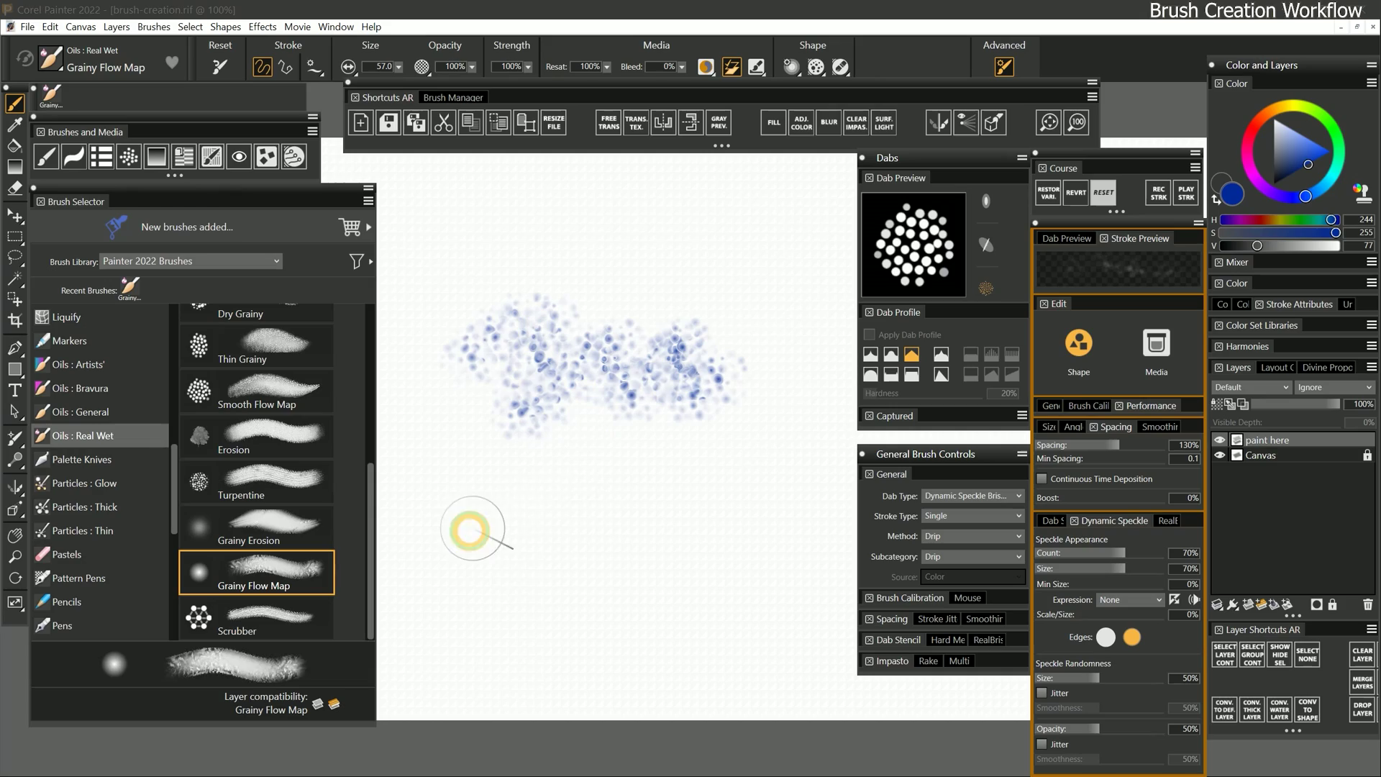
{"action": "mouse_move", "coordinate": [471, 530]}
{"action": "left_mouse_down"}
{"action": "mouse_move", "coordinate": [583, 502]}
{"action": "mouse_move", "coordinate": [565, 543]}
{"action": "mouse_move", "coordinate": [603, 553]}
{"action": "mouse_move", "coordinate": [672, 516]}
{"action": "mouse_move", "coordinate": [585, 552]}
{"action": "mouse_move", "coordinate": [645, 510]}
{"action": "mouse_move", "coordinate": [750, 501]}
{"action": "mouse_move", "coordinate": [732, 482]}
{"action": "mouse_move", "coordinate": [572, 549]}
{"action": "mouse_move", "coordinate": [638, 555]}
{"action": "left_mouse_up"}
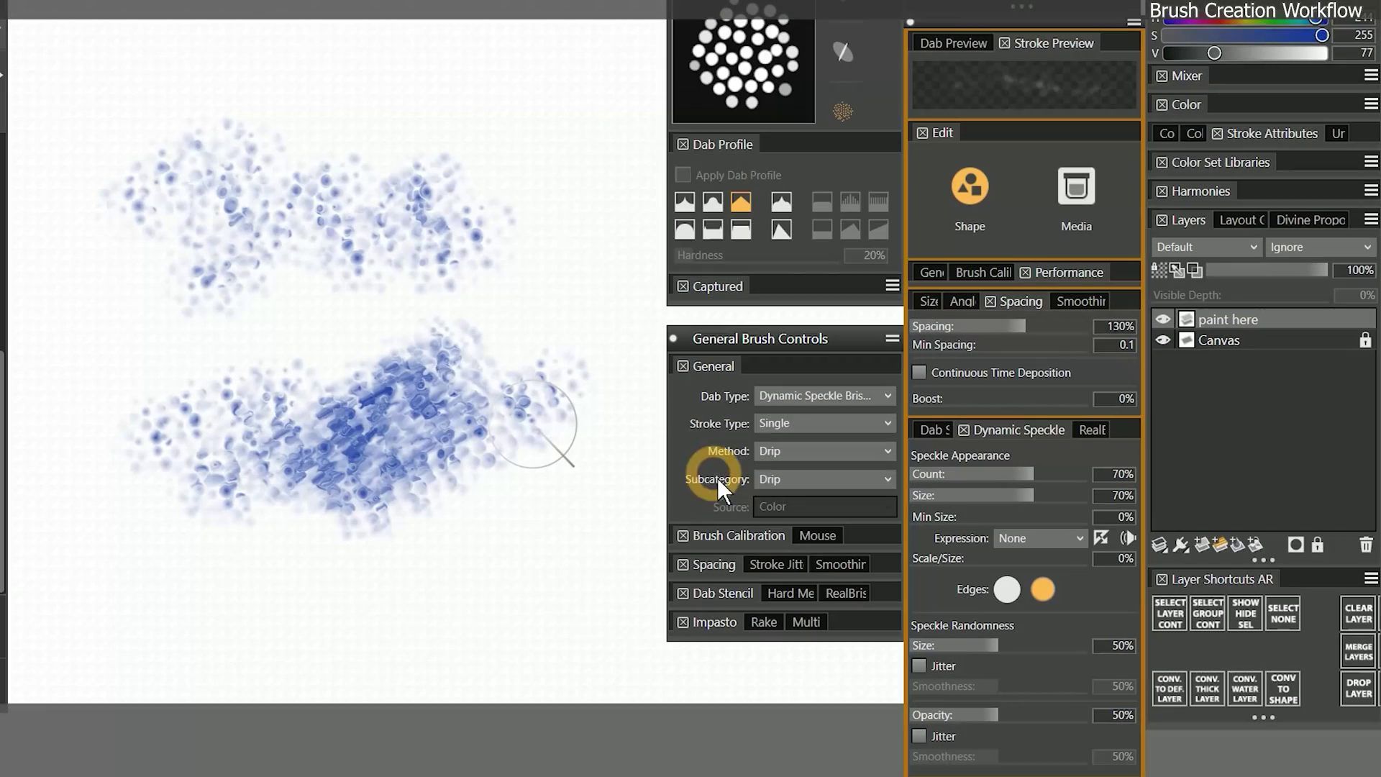